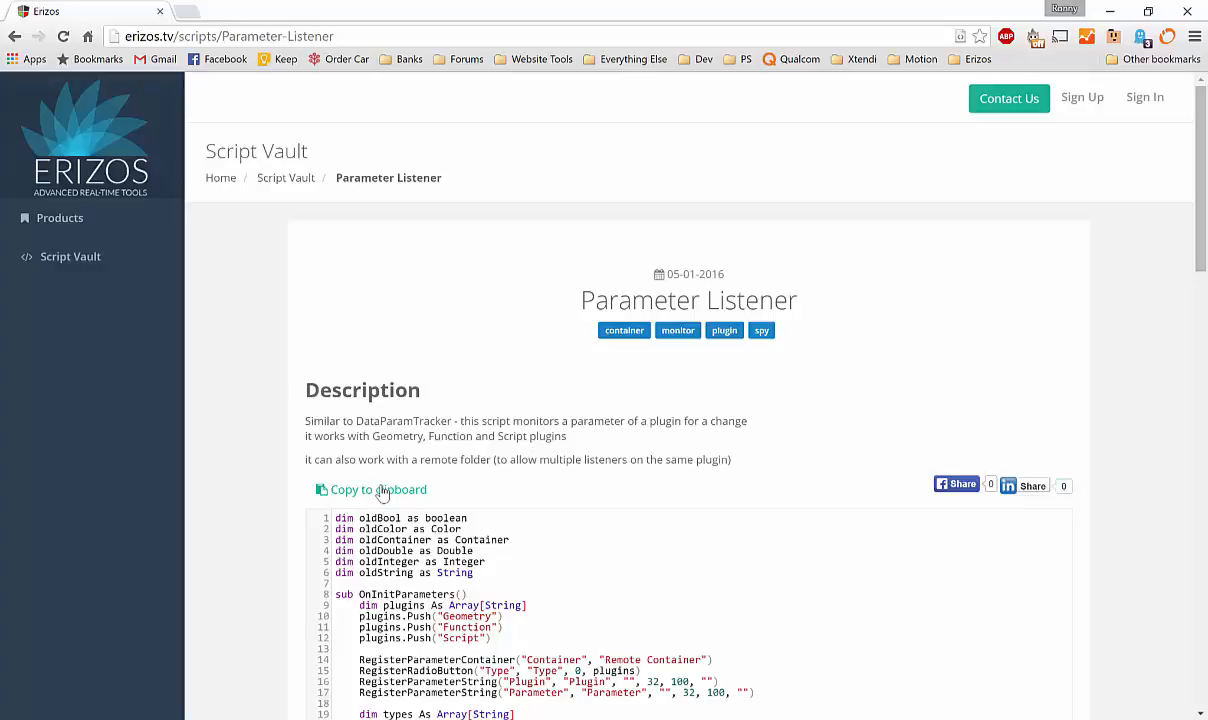
Copy the Parameter Listener code from the Script Vault page, paste it into the group's script in Viz Artist and compile it.
left_click(382, 491)
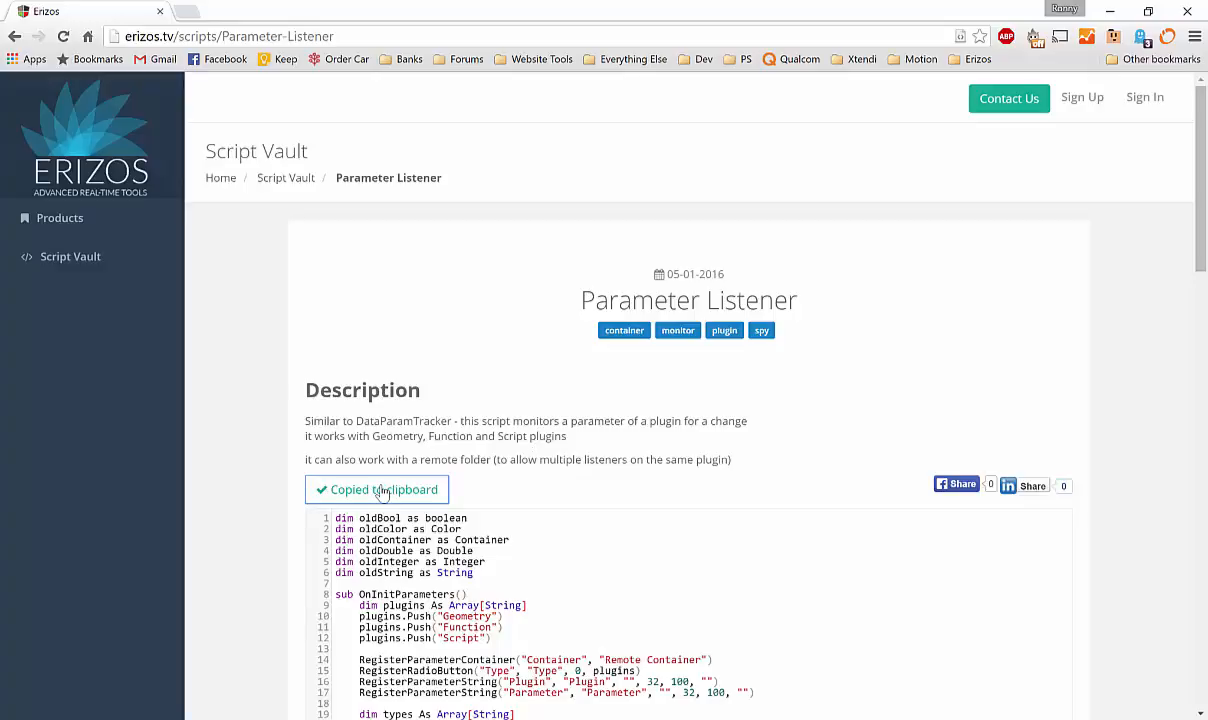
key("alt+Tab")
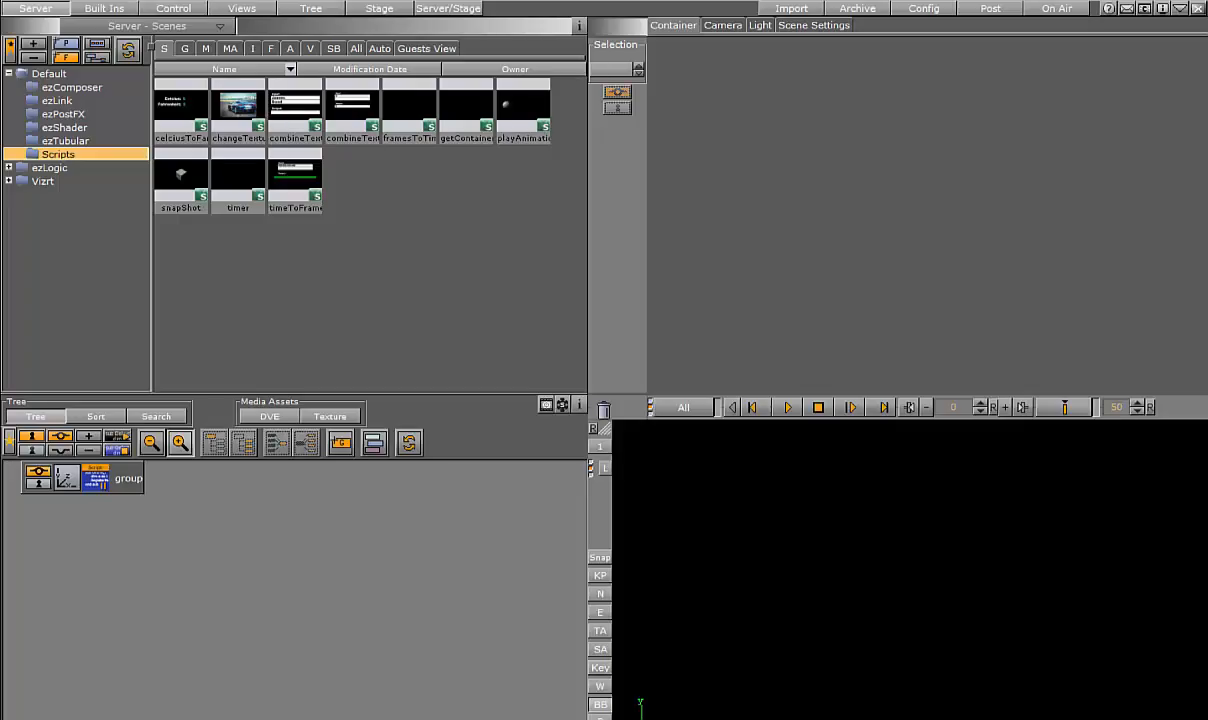
left_click(96, 478)
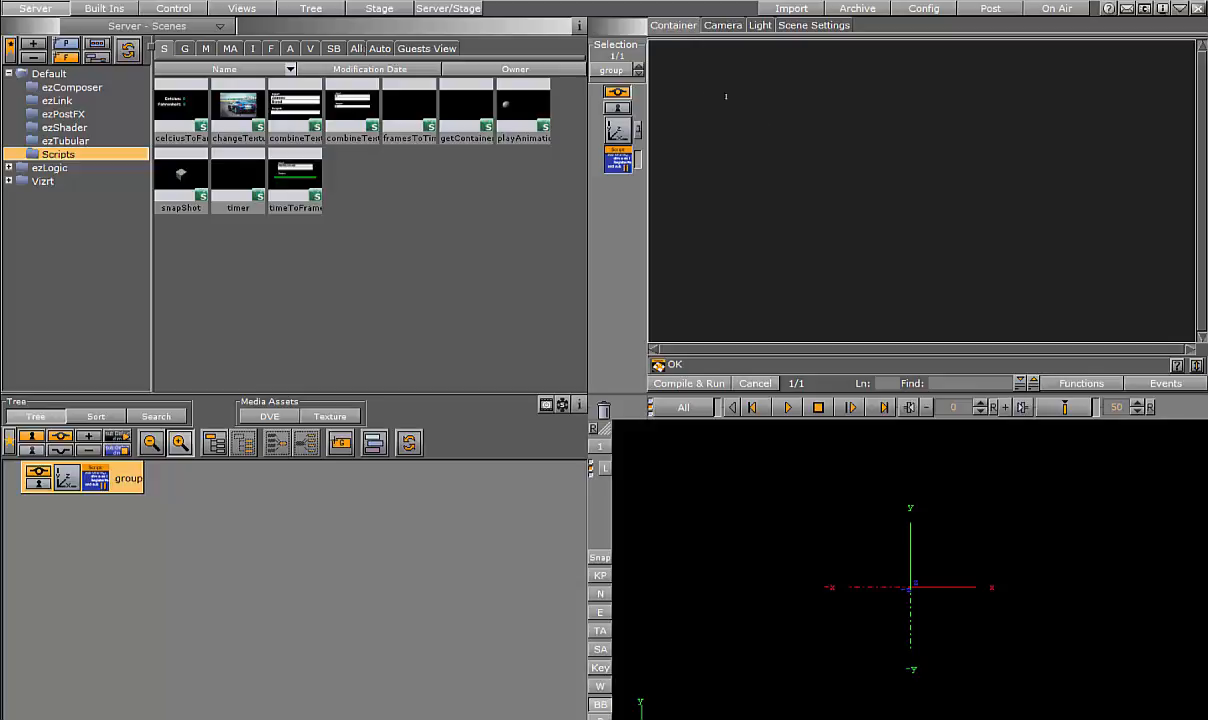
key("ctrl+v")
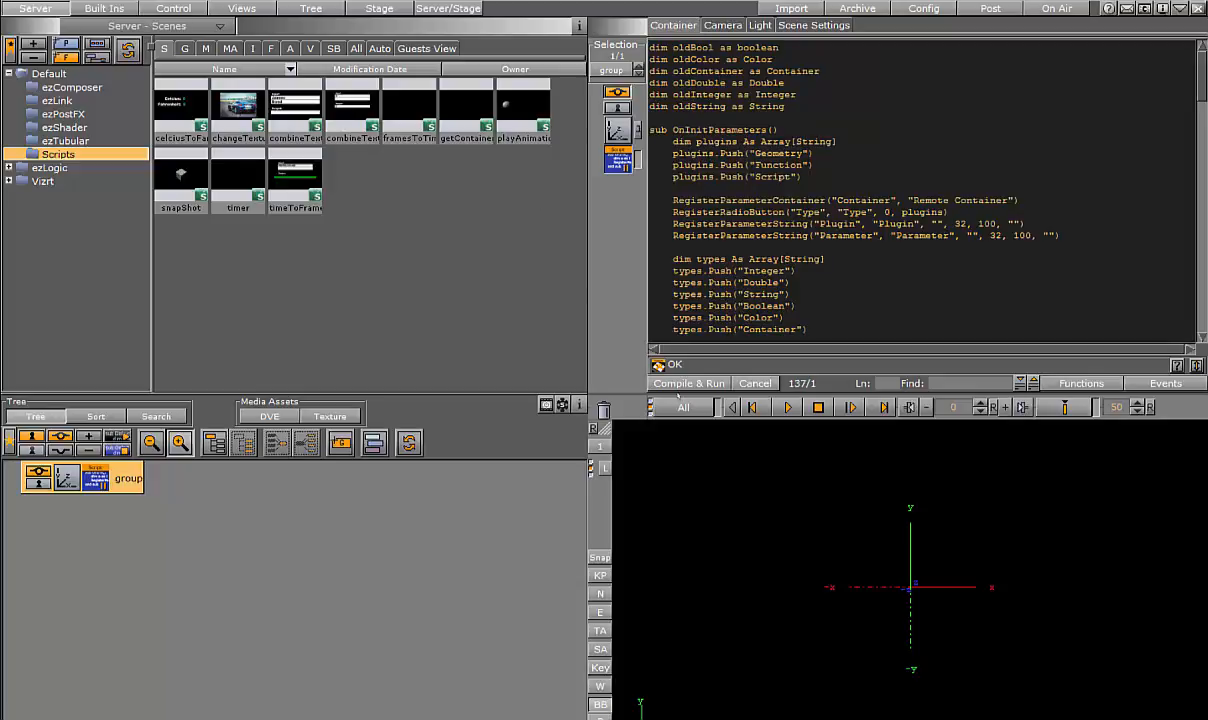
left_click(680, 384)
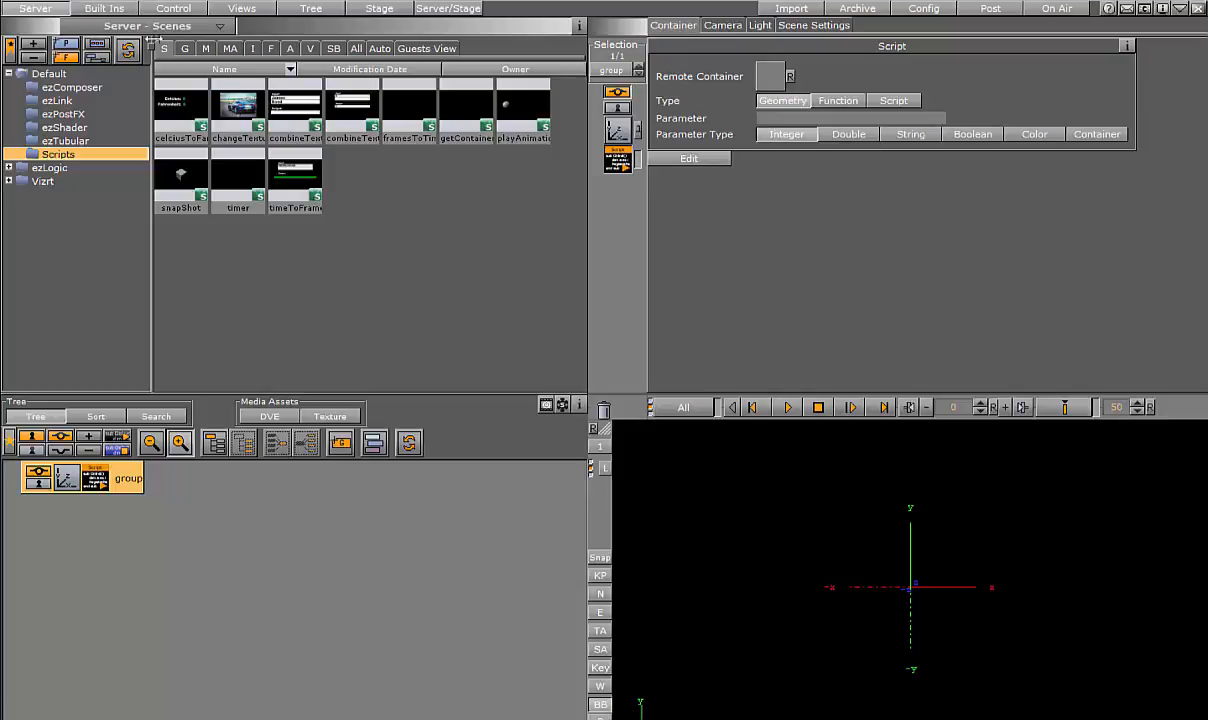
Add the built-in Cube geometry plugin to the group container.
left_click(184, 48)
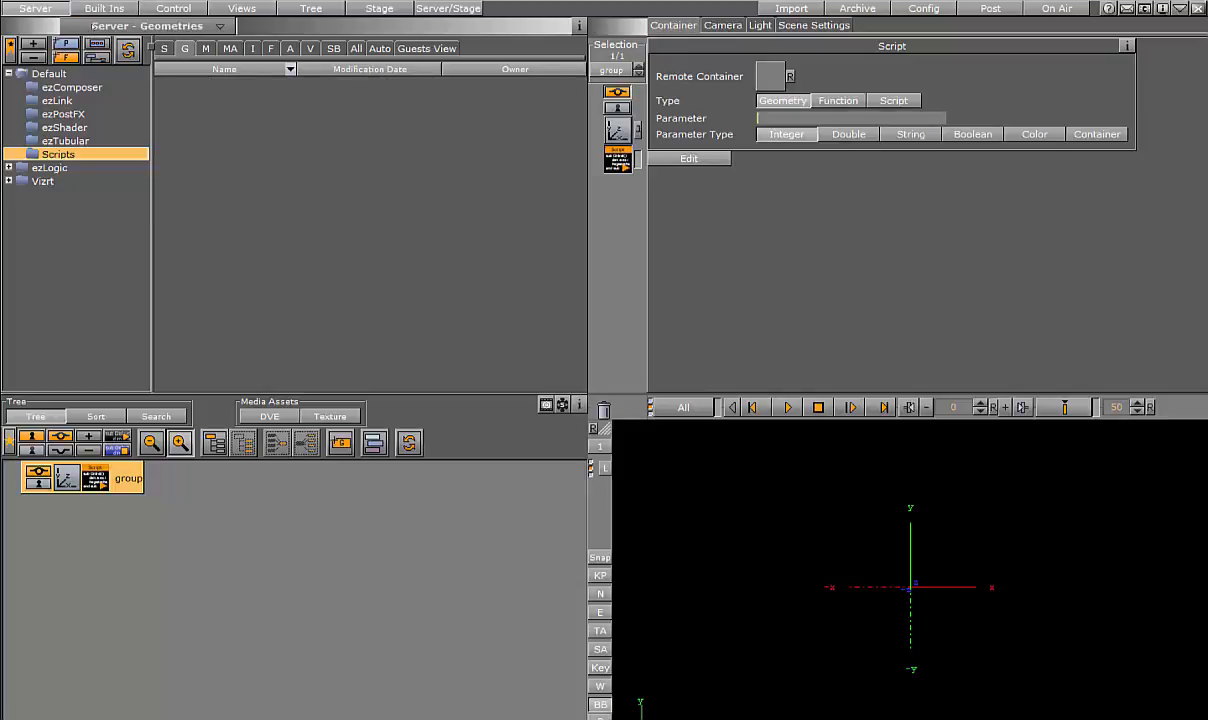
left_click(104, 8)
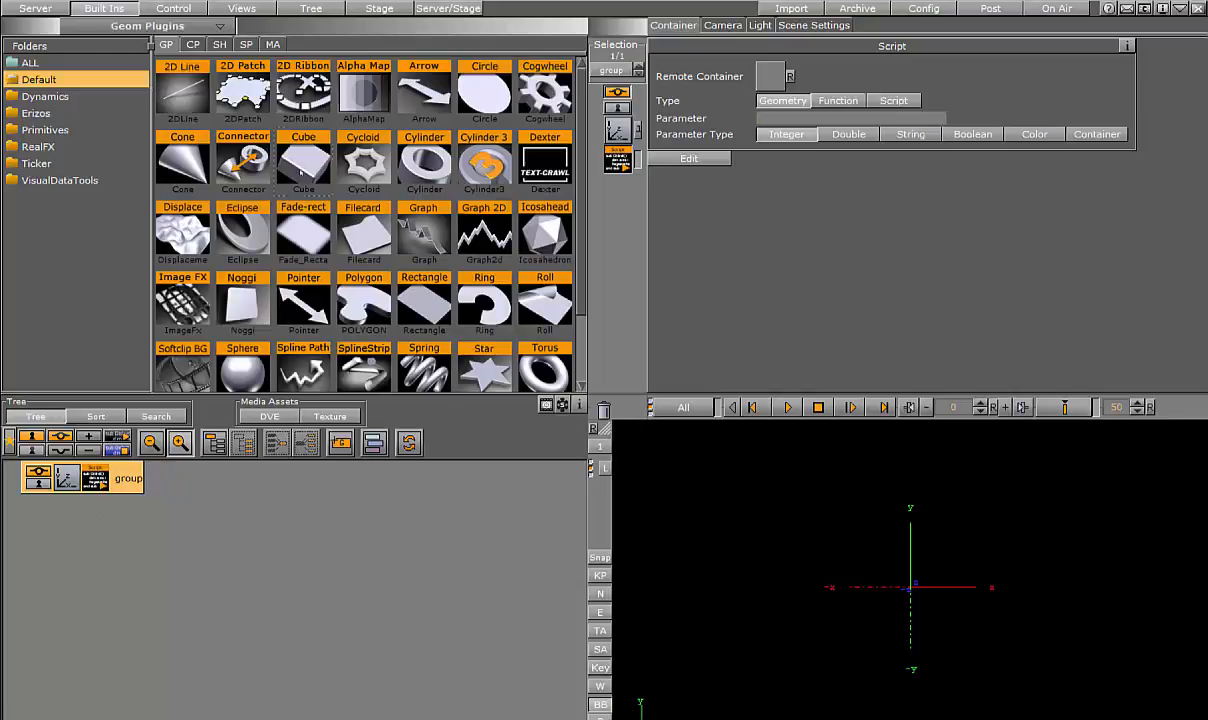
left_click_drag(300, 165, 140, 470)
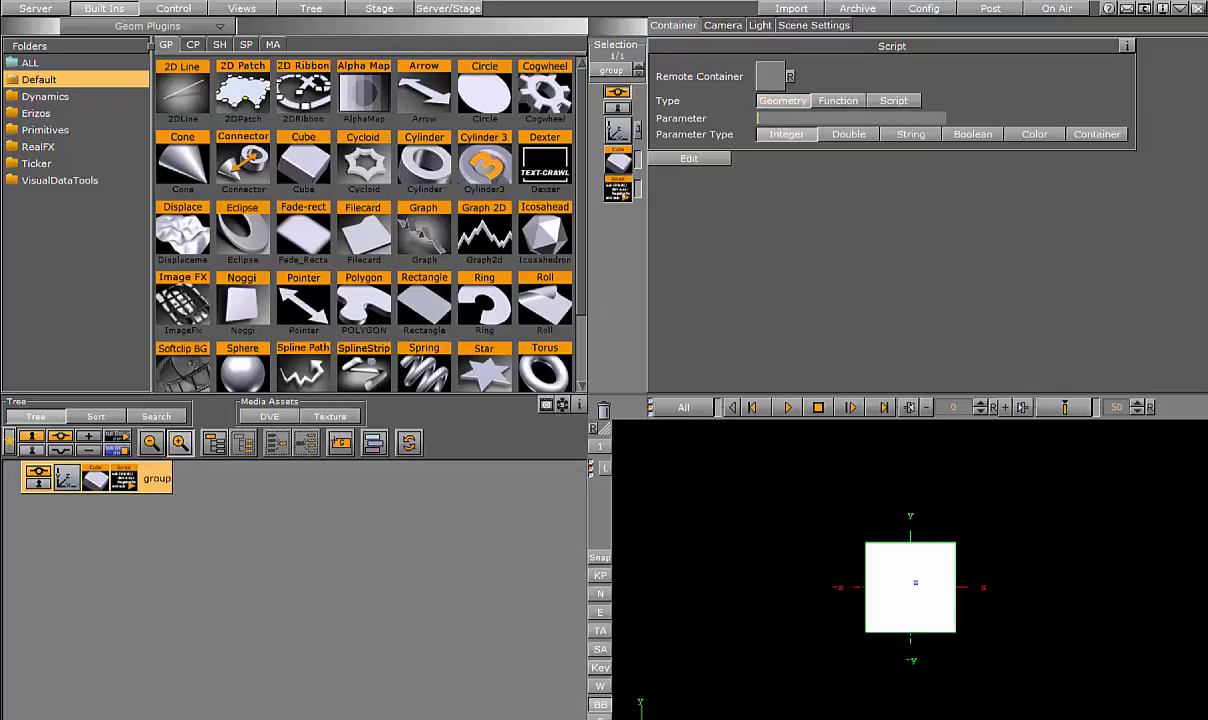
Show the engine commands in the console and change the cube's Size X to 102.7.
left_click(620, 162)
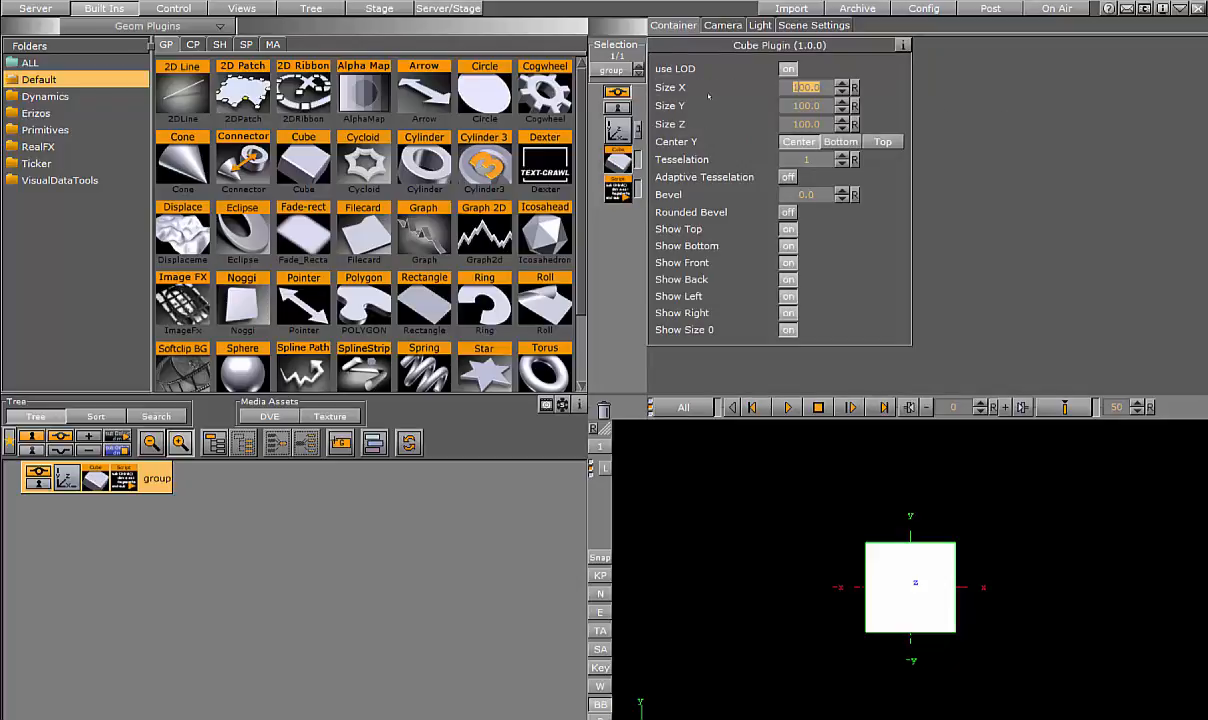
left_click(1144, 8)
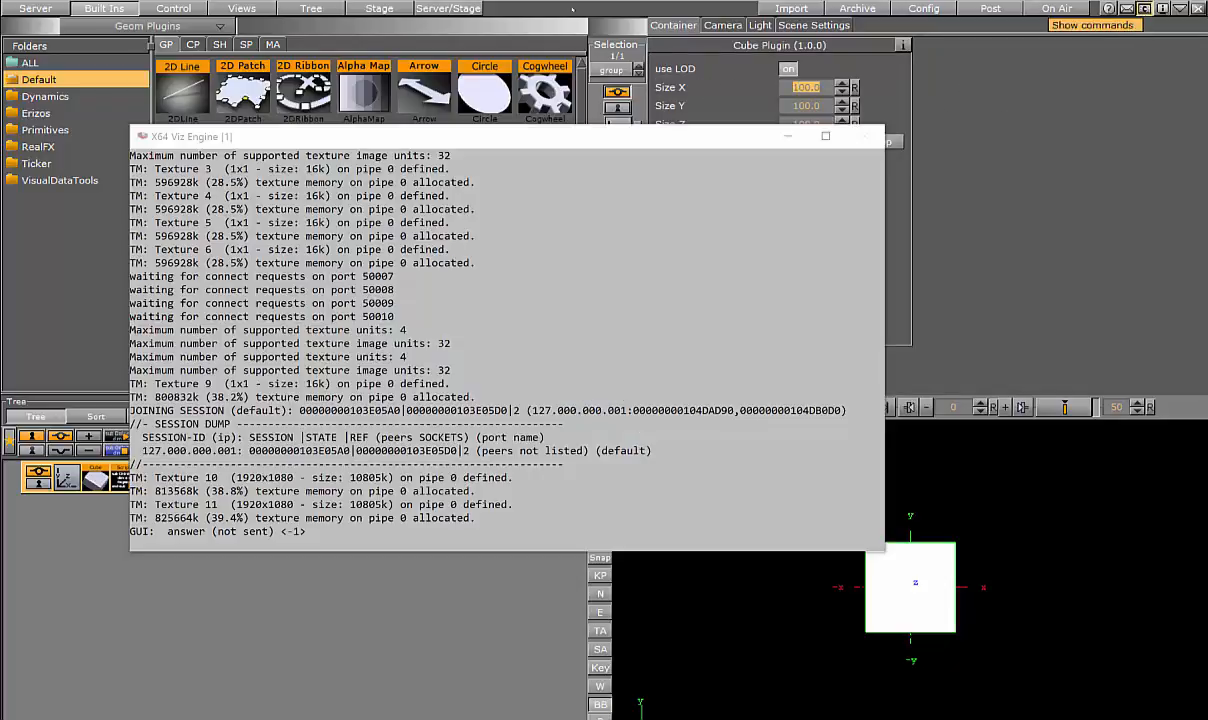
left_click_drag(800, 87, 827, 87)
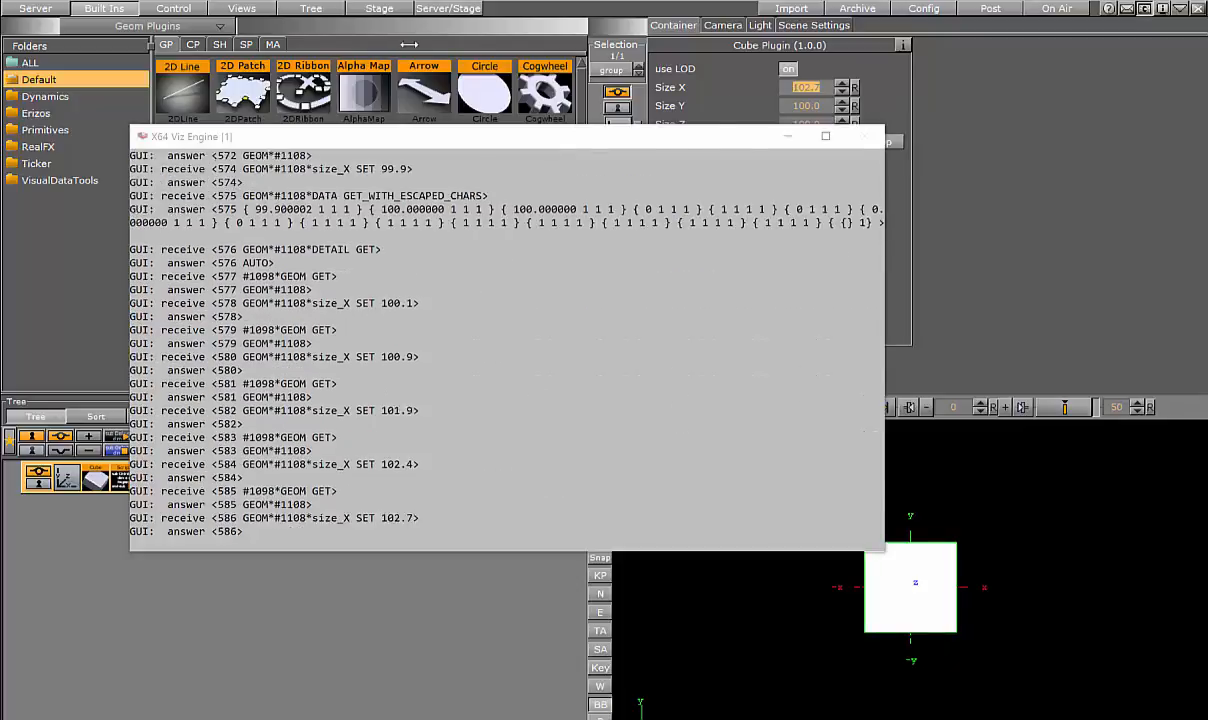
Copy the parameter name size_X from a logged SET command and hide the console.
left_click(322, 282)
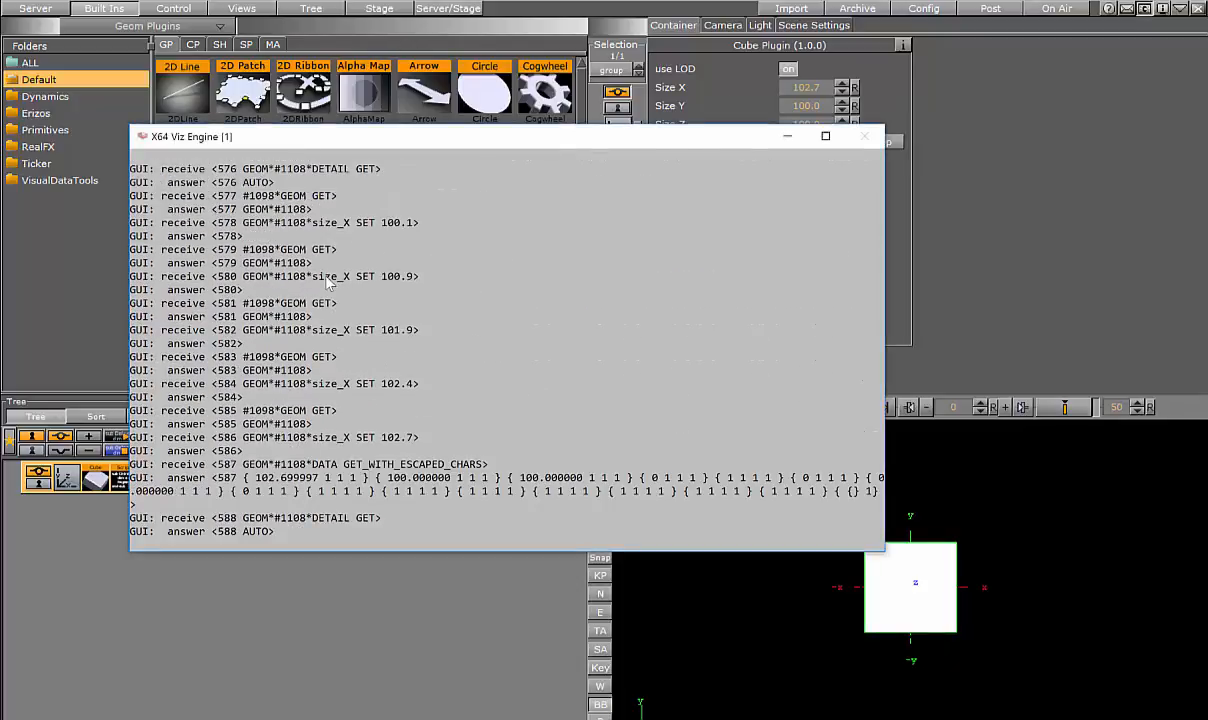
left_click_drag(313, 276, 350, 280)
key("ctrl+c")
left_click(989, 153)
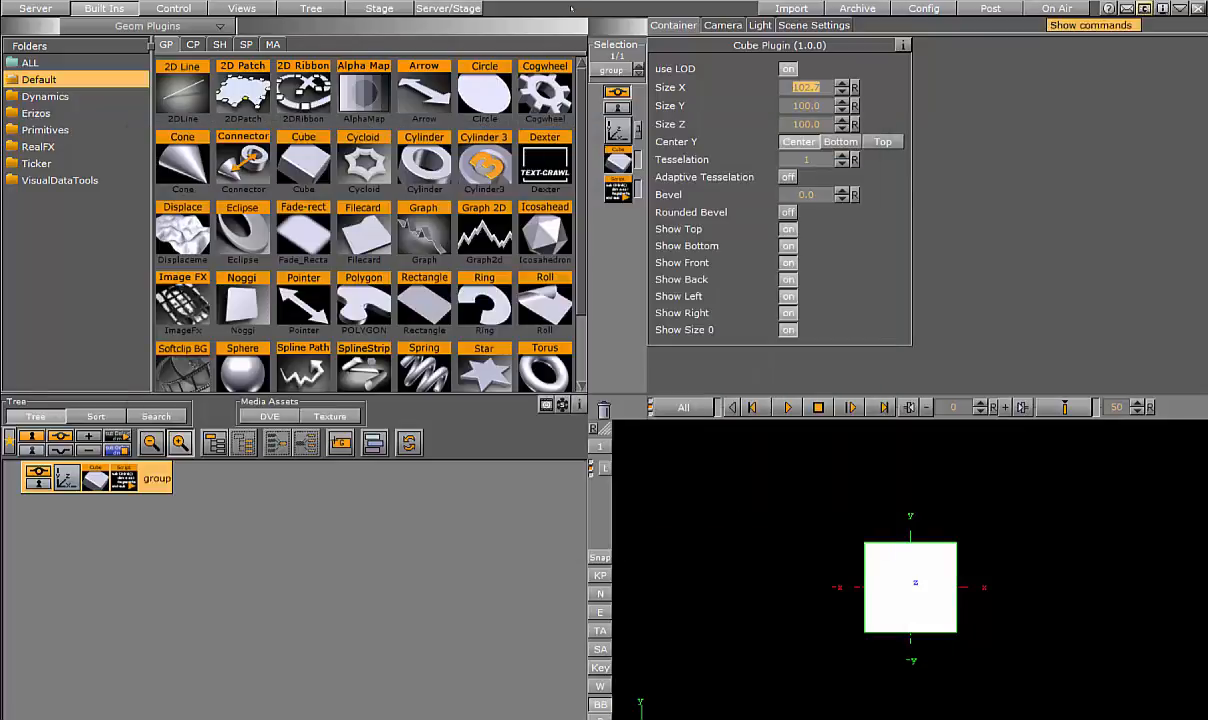
left_click(787, 138)
Set the script's Parameter to size_X and its Parameter Type to Double.
left_click(123, 478)
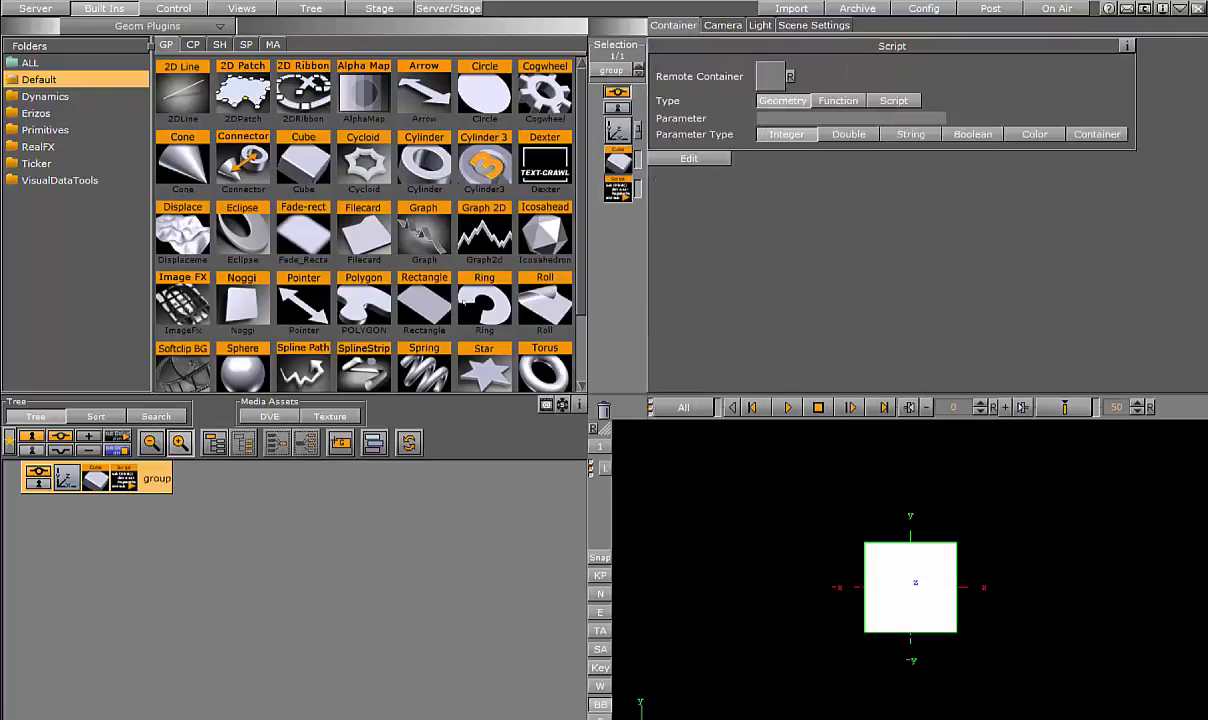
left_click(797, 117)
key("ctrl+v")
left_click(848, 134)
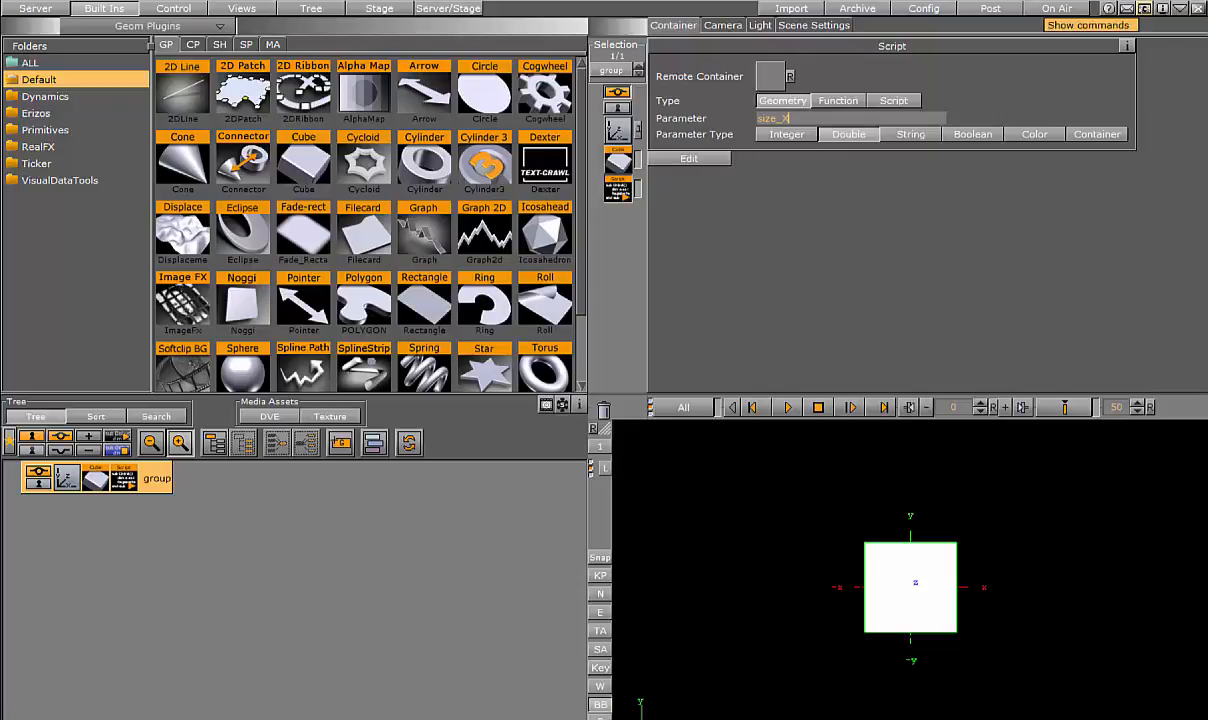
Test the listener with the command console shown by changing the cube's Size X to 107.1, then hide the console.
left_click(1142, 8)
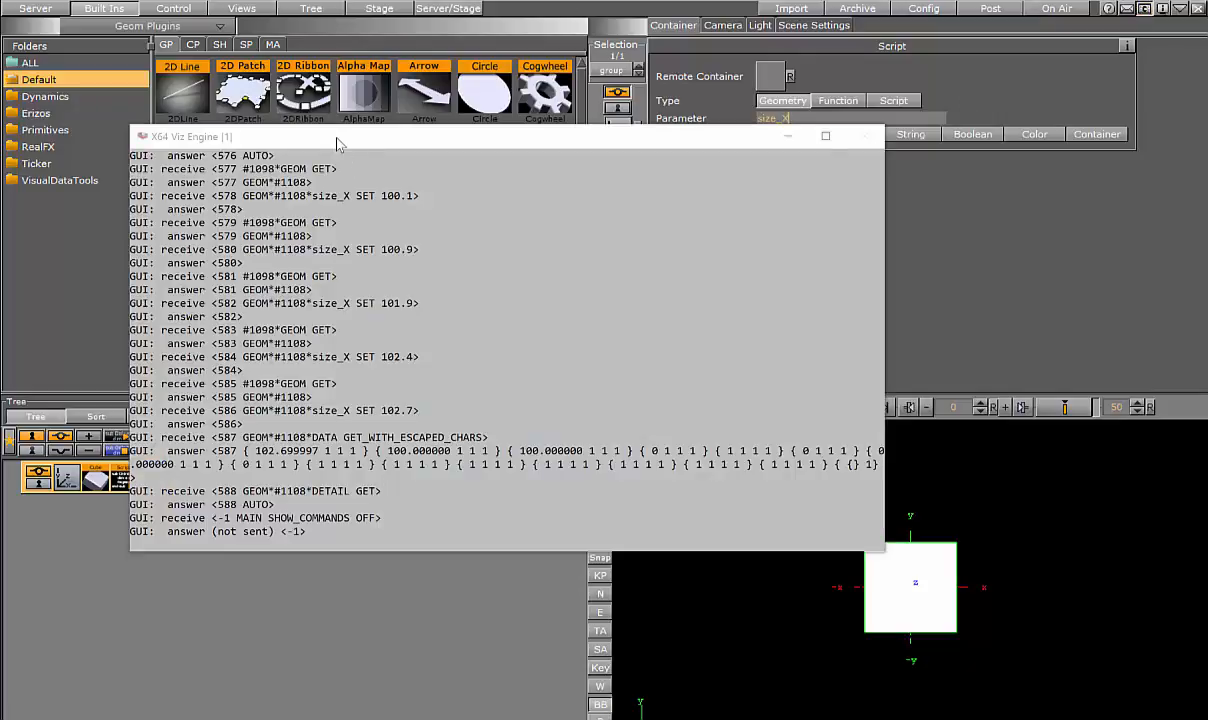
left_click_drag(317, 131, 545, 120)
left_click(96, 479)
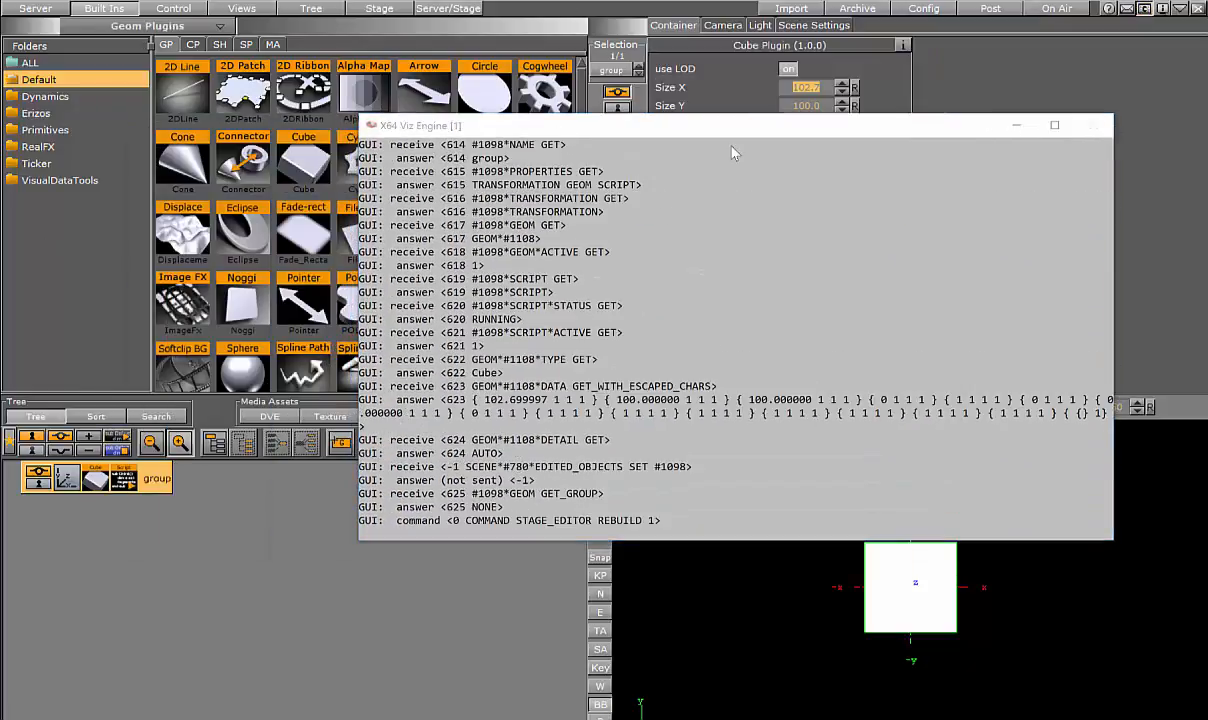
left_click_drag(800, 87, 842, 85)
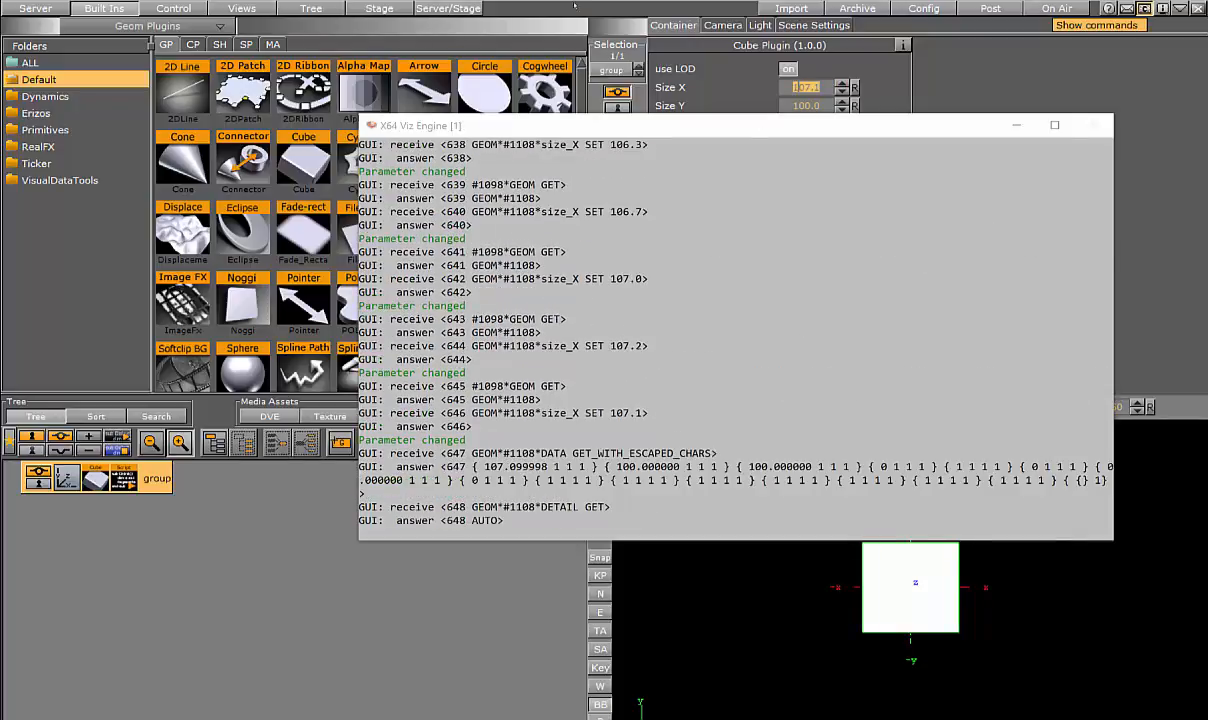
left_click(1144, 8)
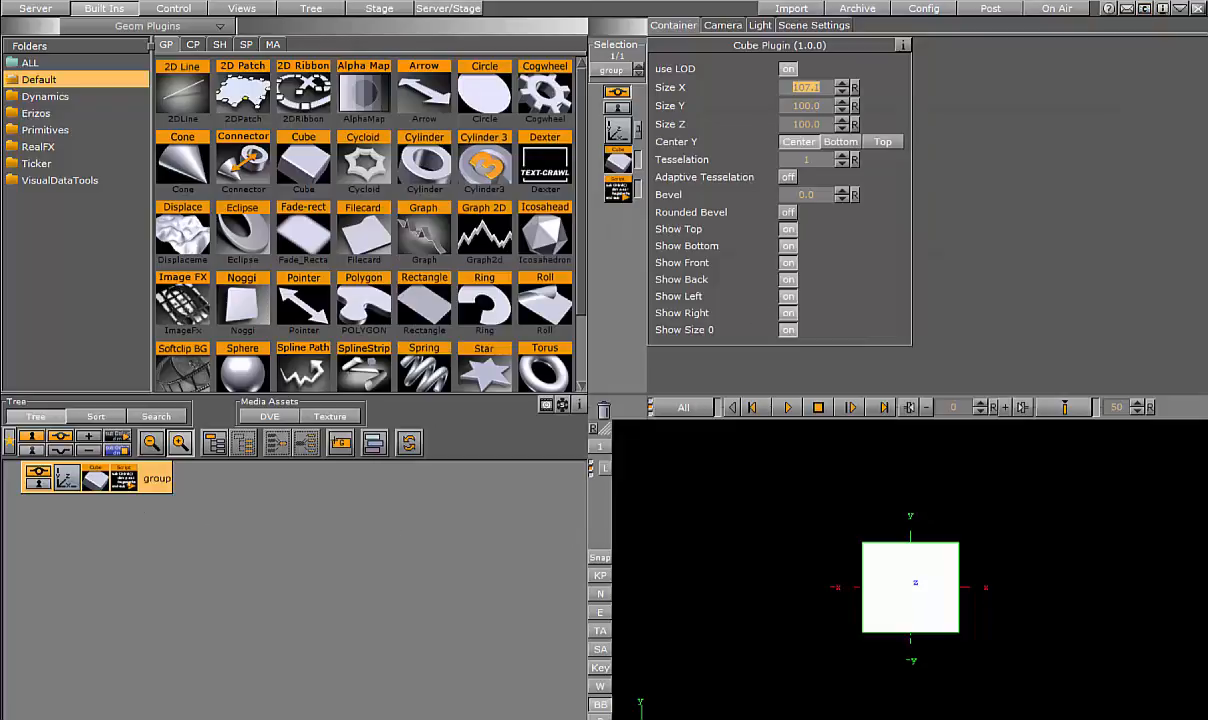
Examine the 'DO YOUR LOGIC HERE' section of the script's ParameterChanged sub and return to the script's parameters.
left_click(124, 478)
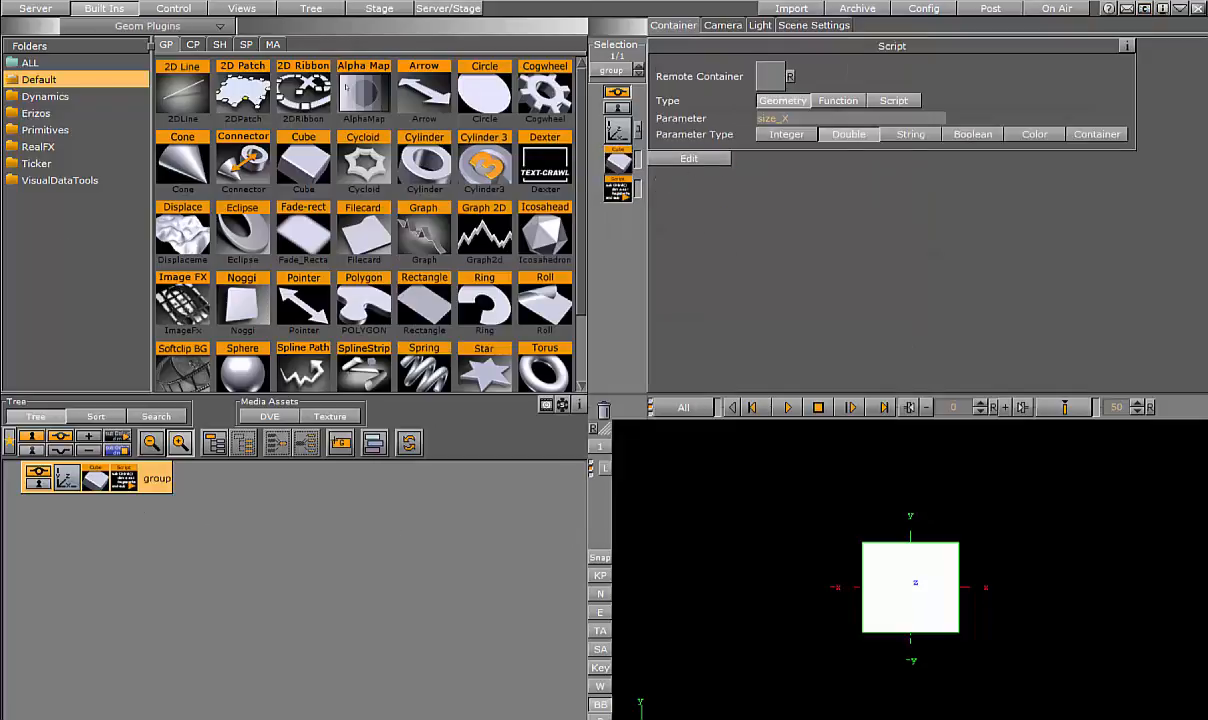
left_click(689, 158)
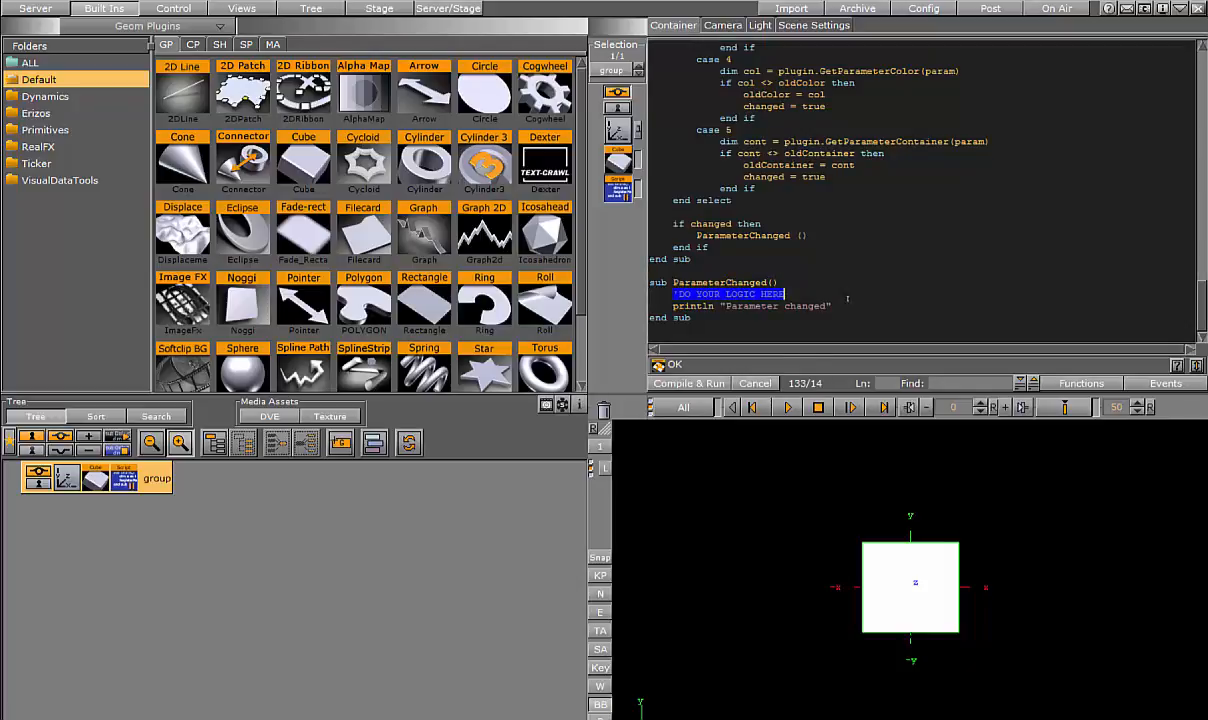
left_click_drag(676, 294, 785, 294)
left_click(668, 364)
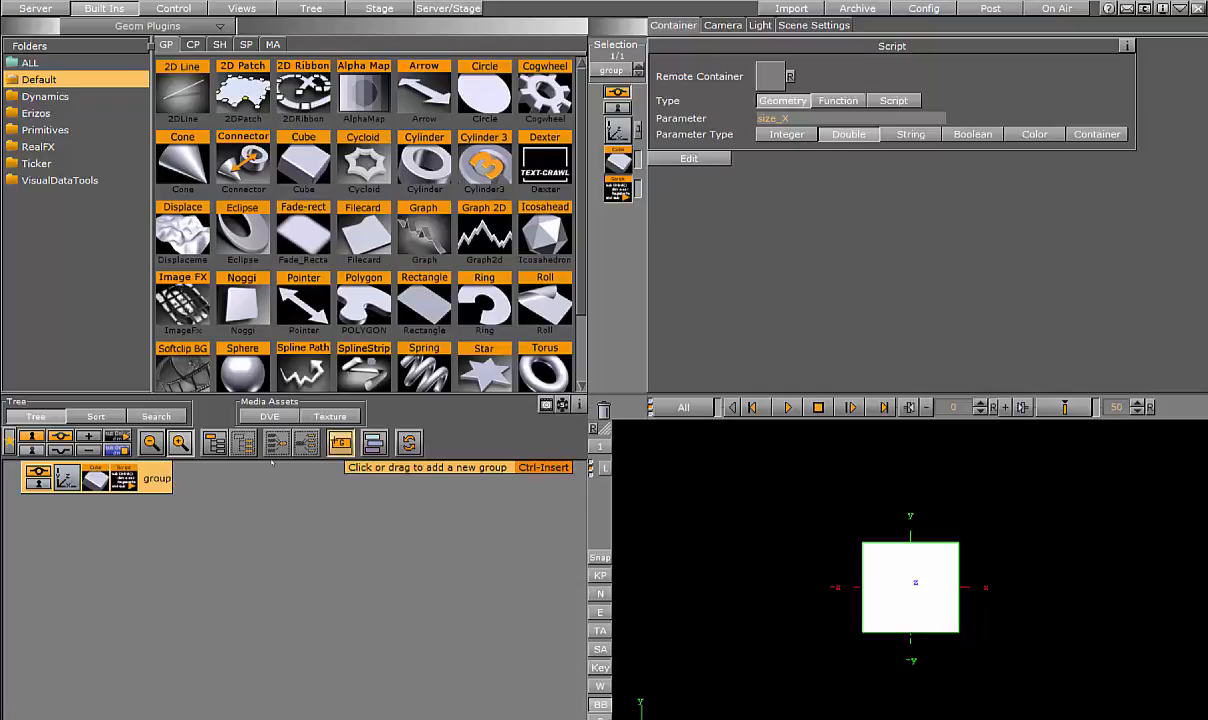
Add a second group below the first and move the Cube geometry into it.
left_click_drag(340, 441, 80, 508)
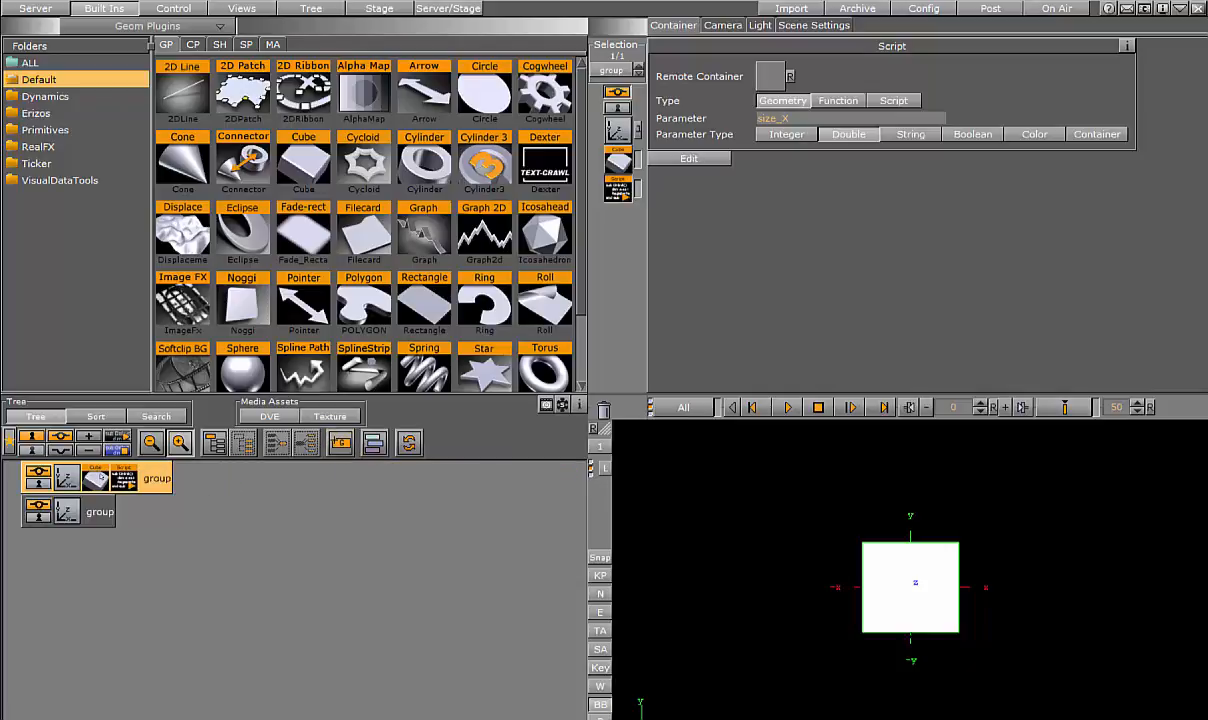
left_click_drag(99, 485, 604, 404, "ctrl")
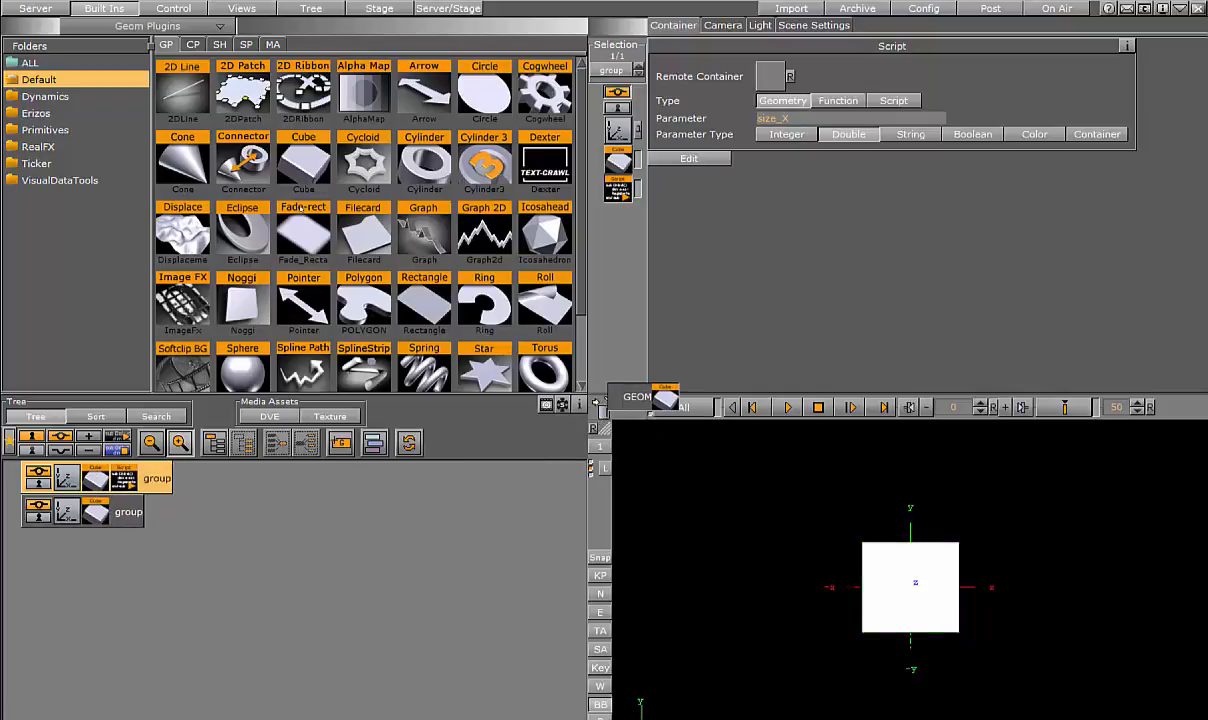
left_click(66, 512)
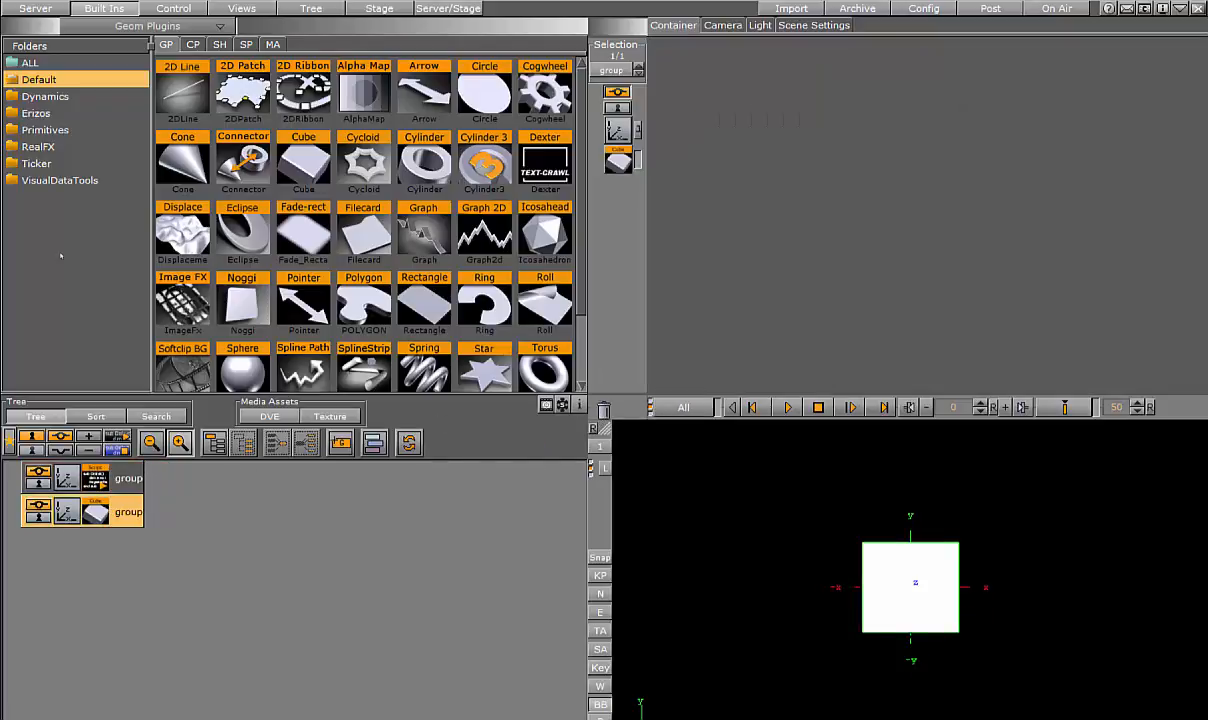
Assign the group that holds the cube as the script's Remote Container.
left_click(95, 478)
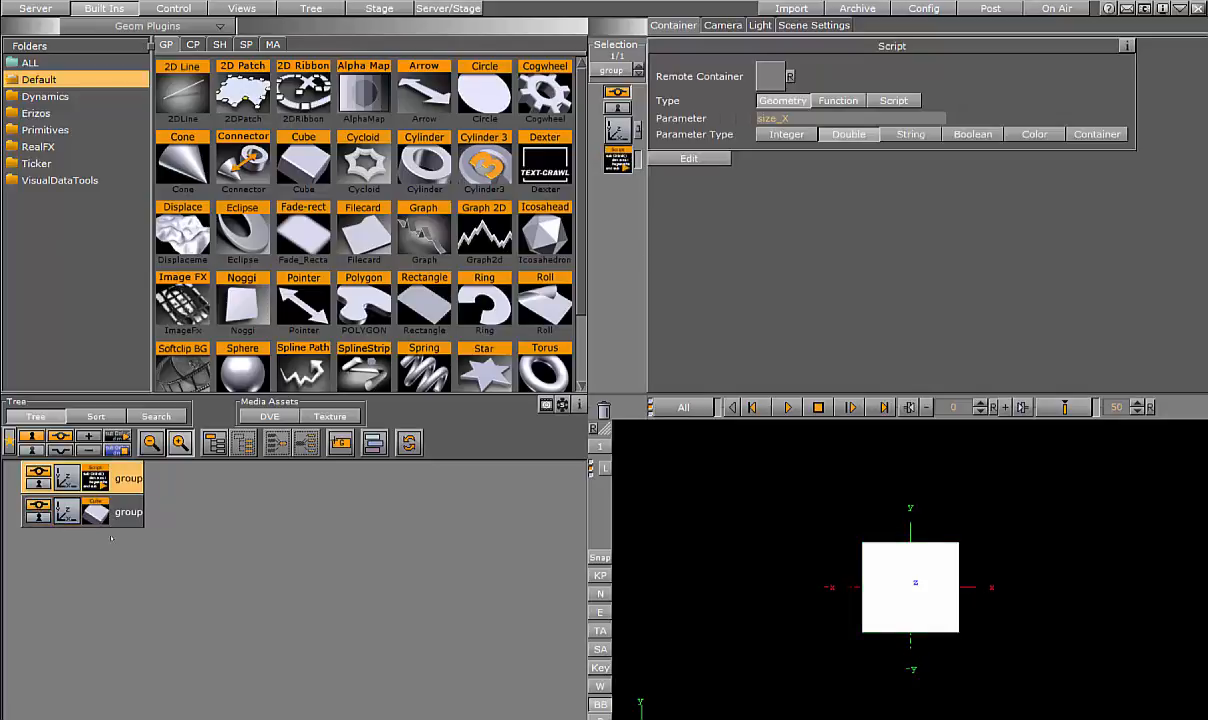
left_click_drag(128, 511, 770, 76)
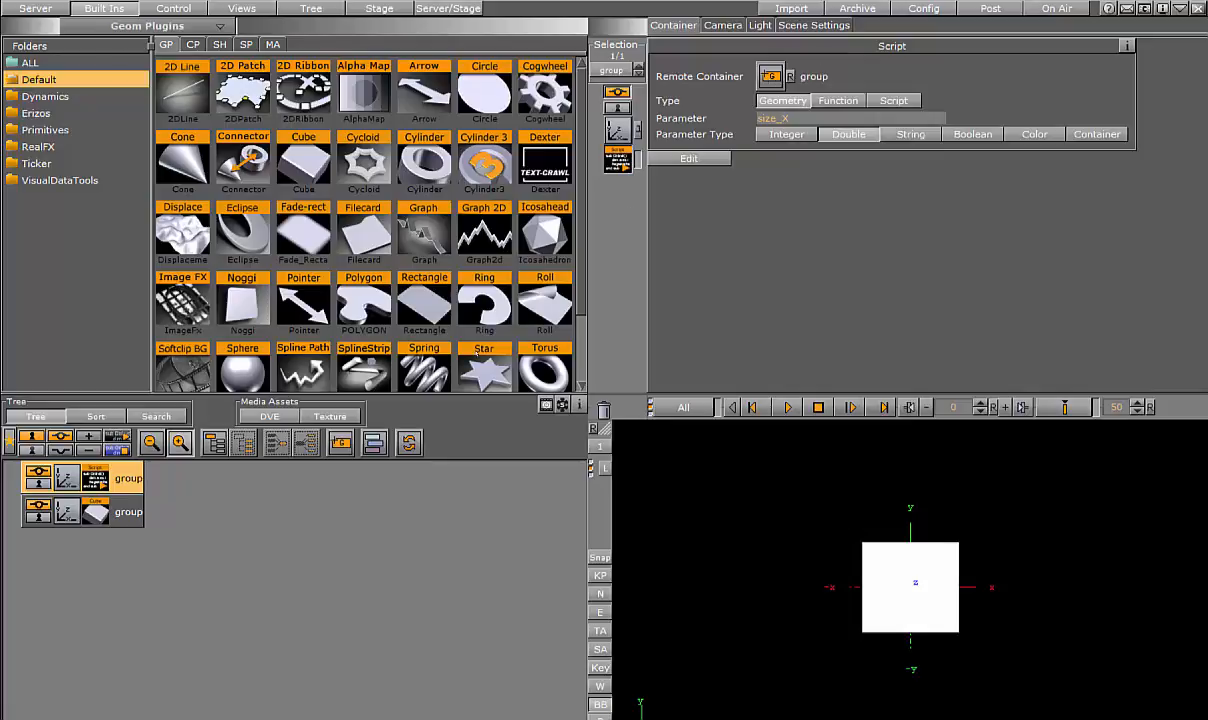
Test the remote listener with the command console shown by changing the cube's Size X to 106.0, then hide the console.
left_click(1144, 8)
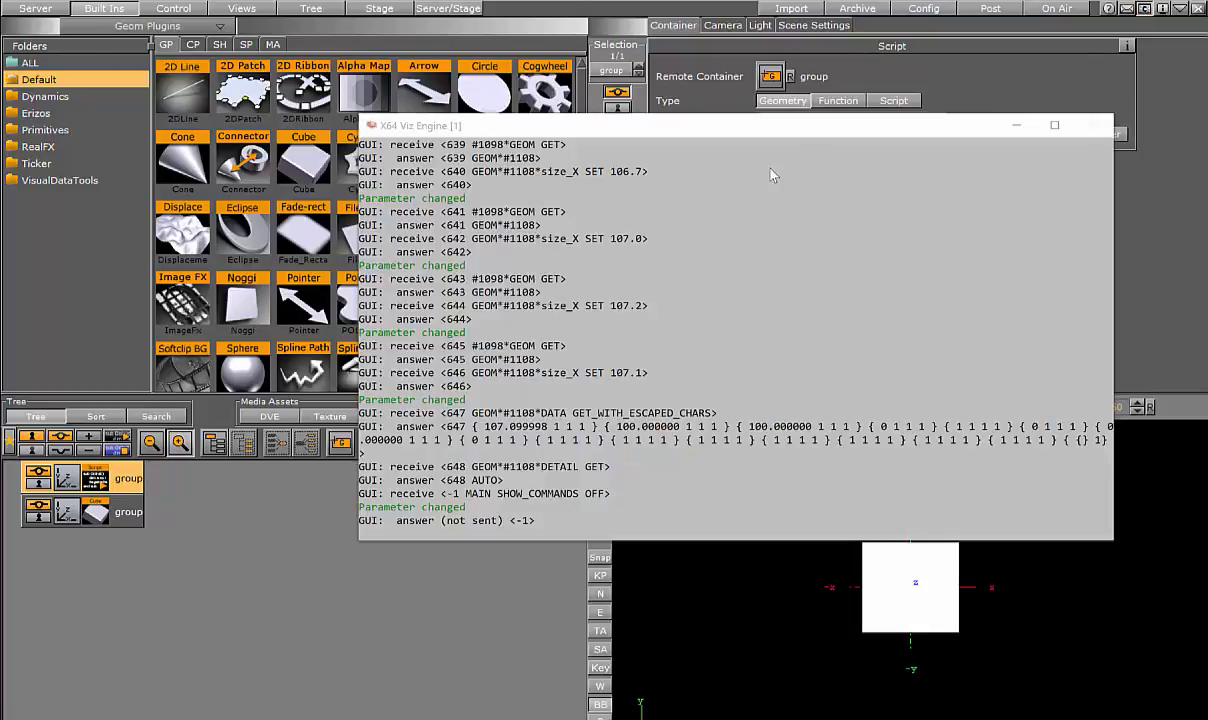
left_click(95, 511)
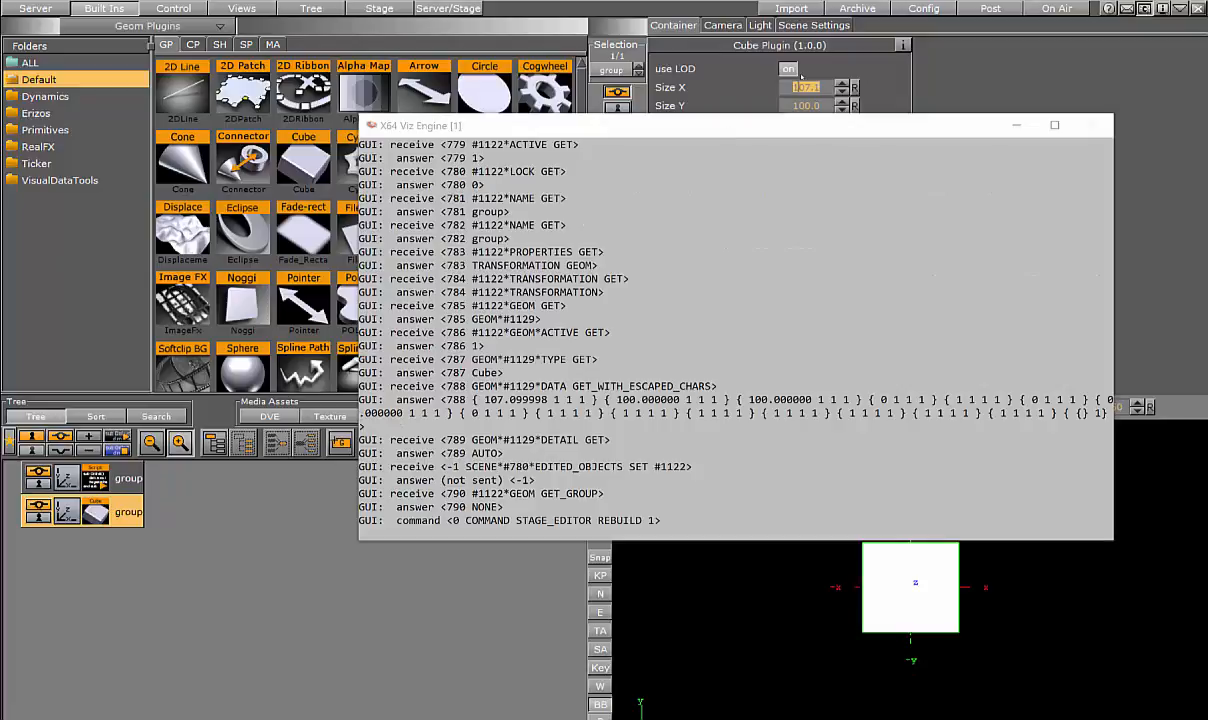
mouse_move(762, 85)
left_mouse_down()
mouse_move(807, 85)
mouse_move(751, 85)
left_mouse_up()
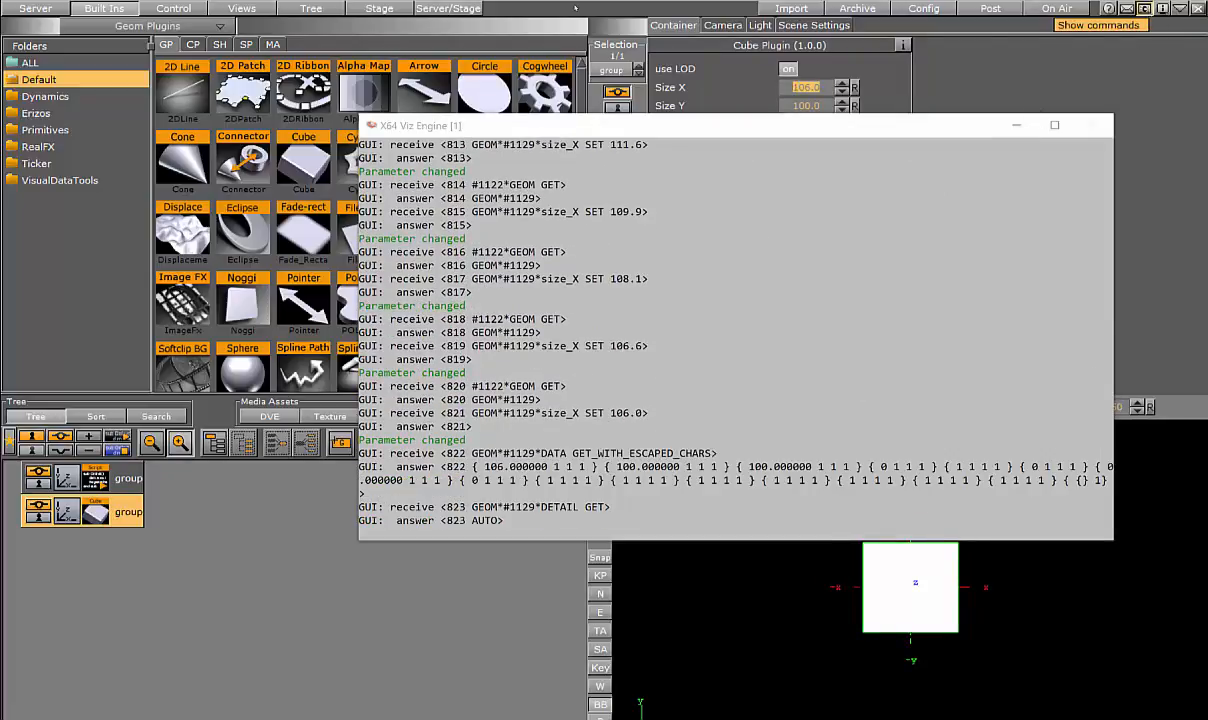
left_click(1144, 9)
Clear the script's Remote Container and Parameter, and set its Type to Function.
left_click(95, 478)
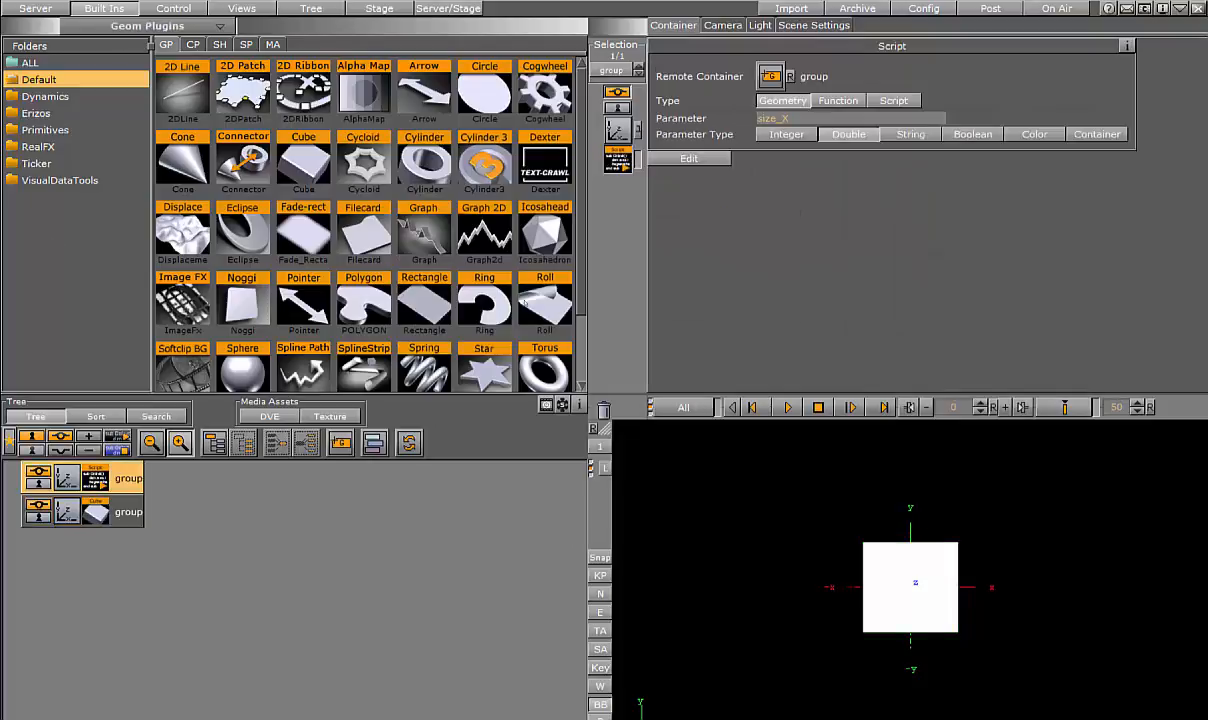
left_click(790, 76)
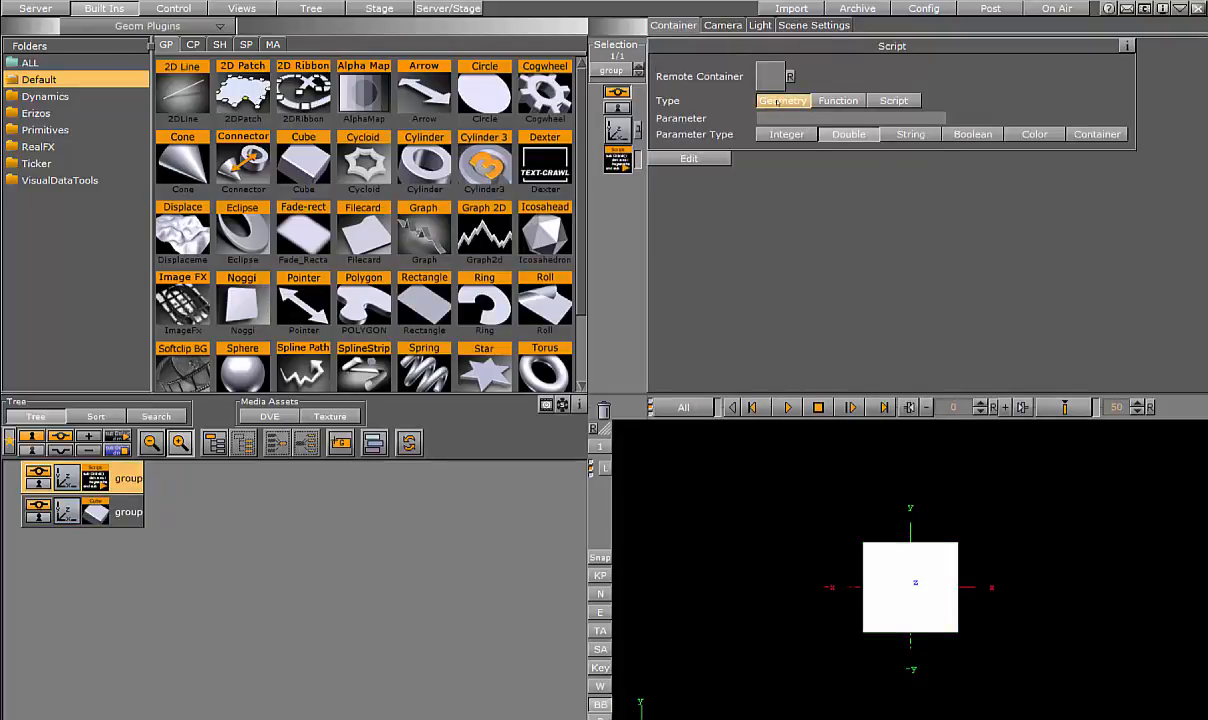
left_click(830, 101)
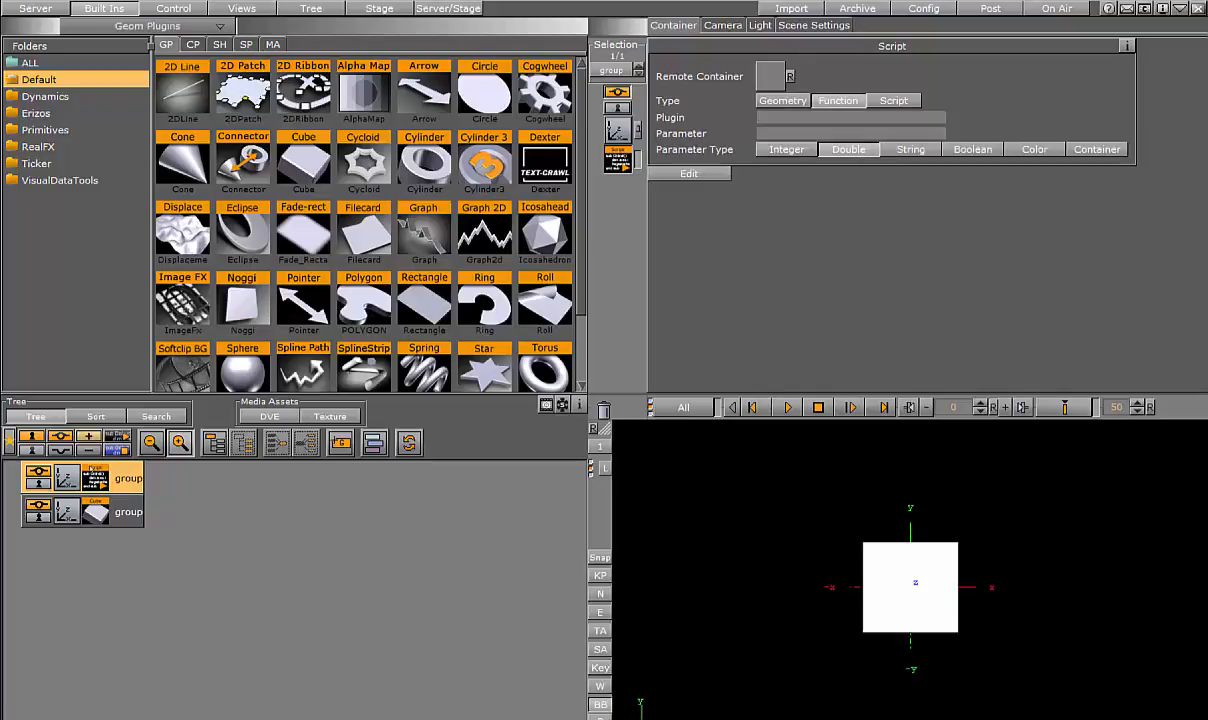
Remove the Cube geometry from the second group and add the Omo plugin to it, found by searching the plugins for omo.
left_click_drag(95, 512, 603, 408)
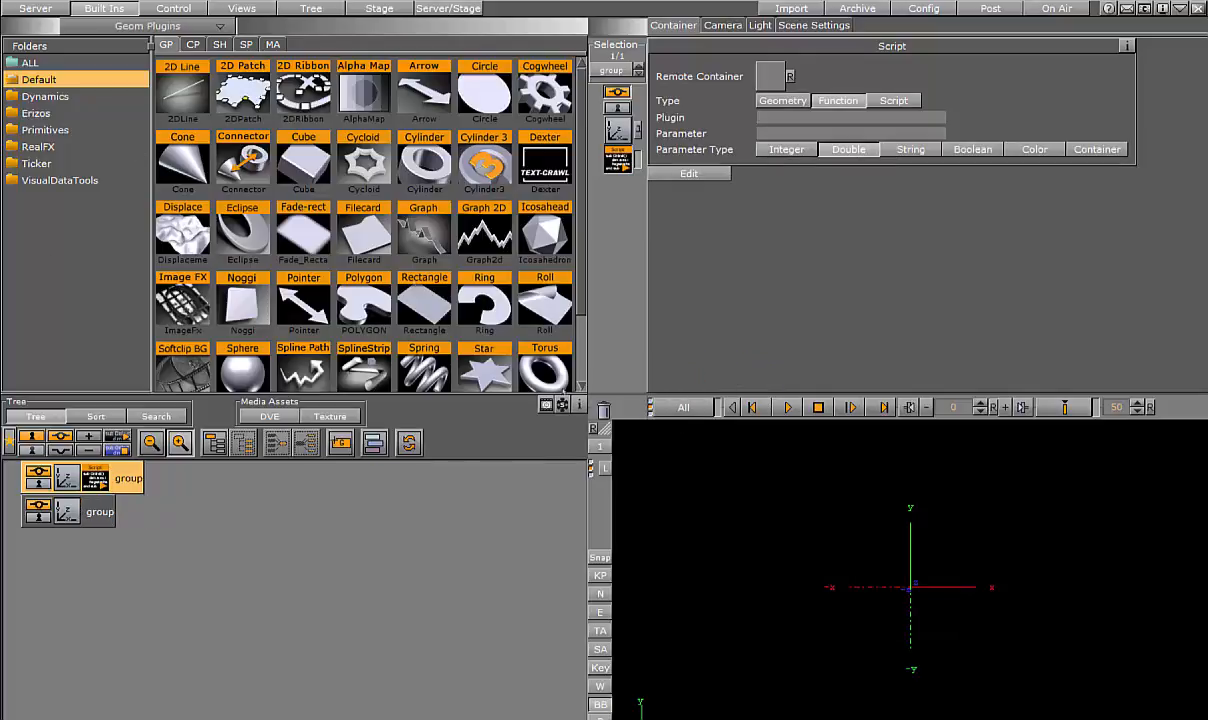
left_click(165, 30)
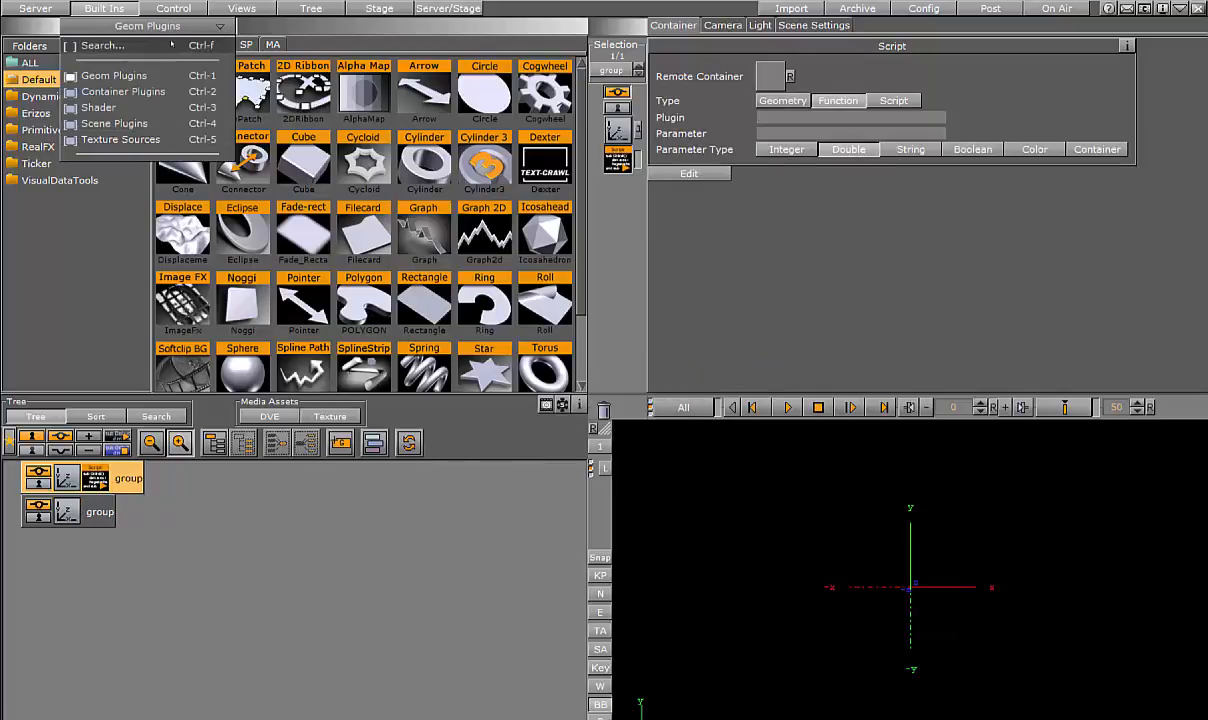
left_click(75, 46)
left_click_drag(150, 140, 95, 512)
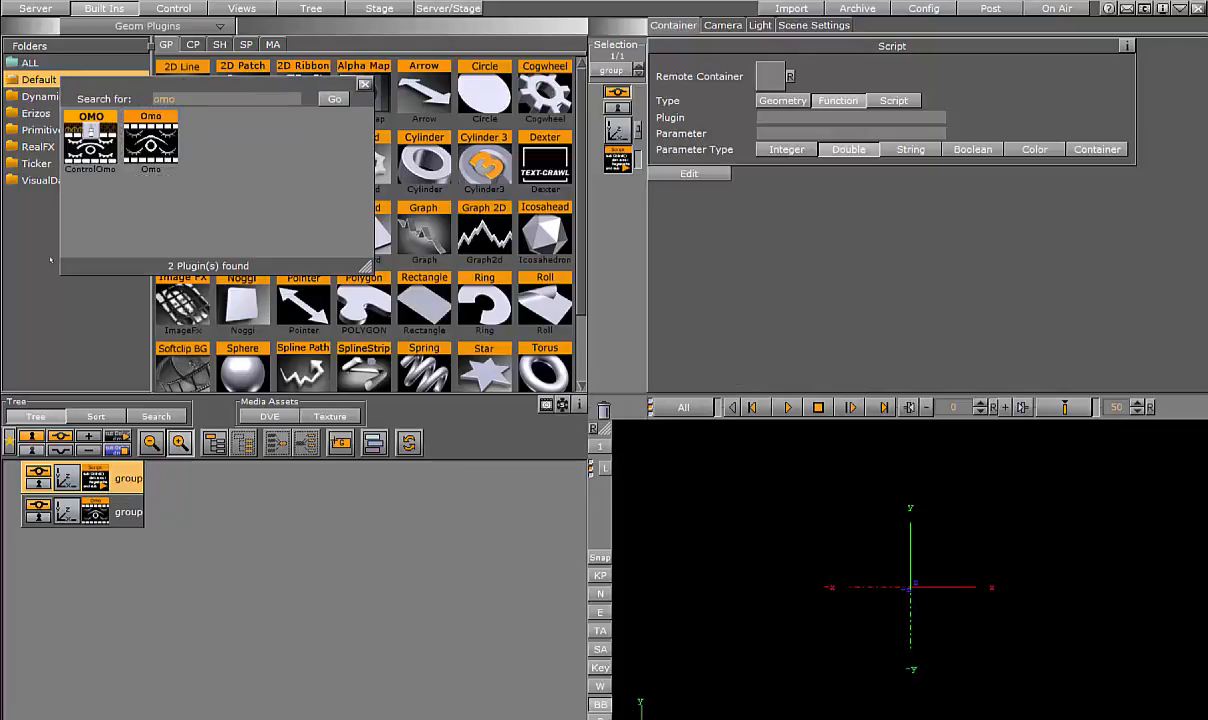
left_click(364, 85)
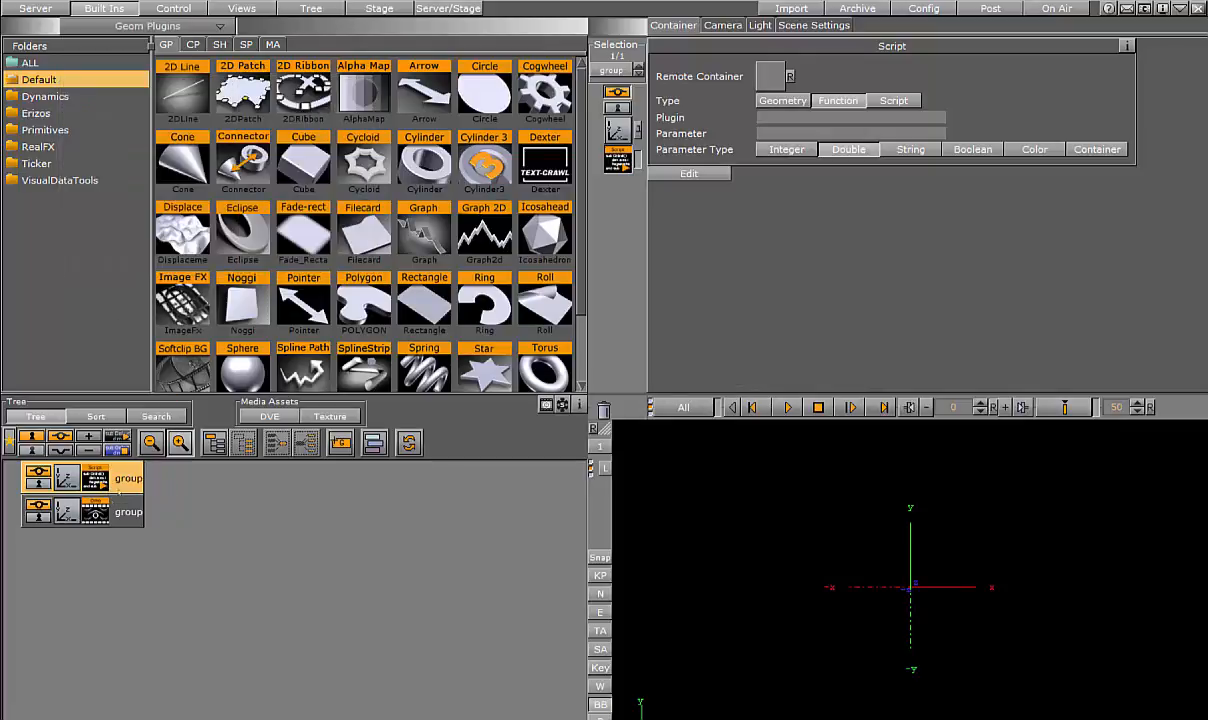
Show the command console, set Omo's Visible Container to 1, and copy the parameter name vis_con from the logged command.
left_click(95, 511)
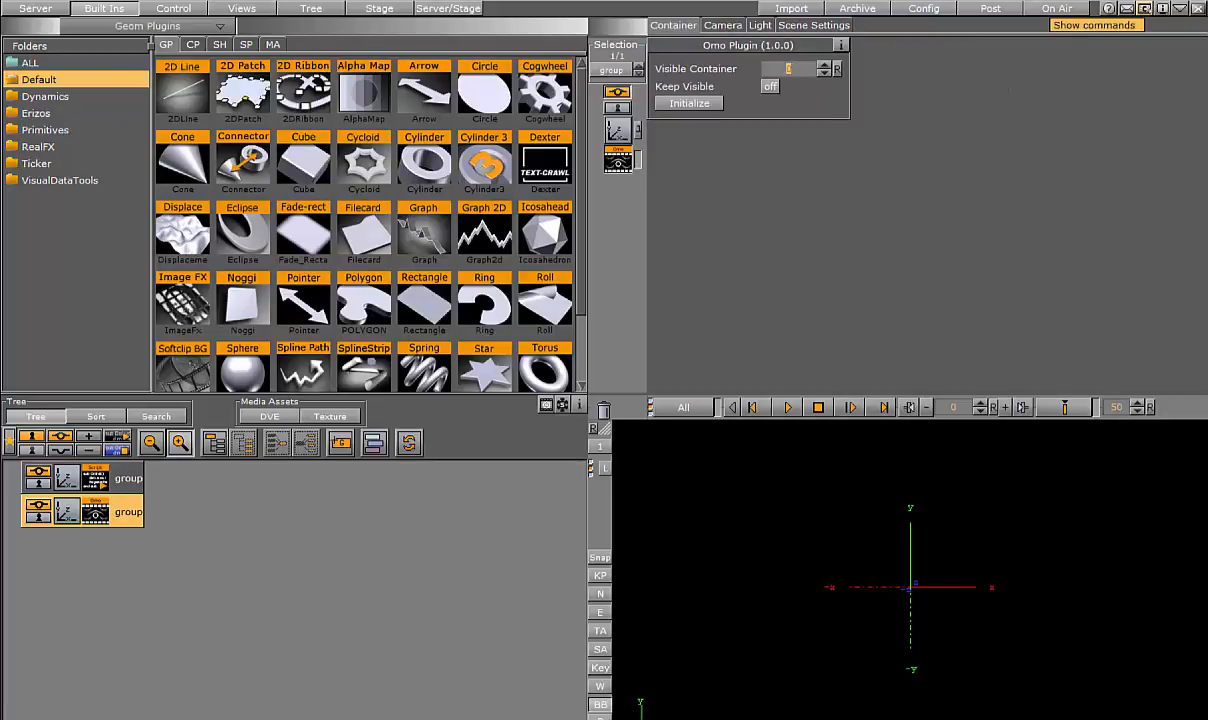
left_click(1144, 8)
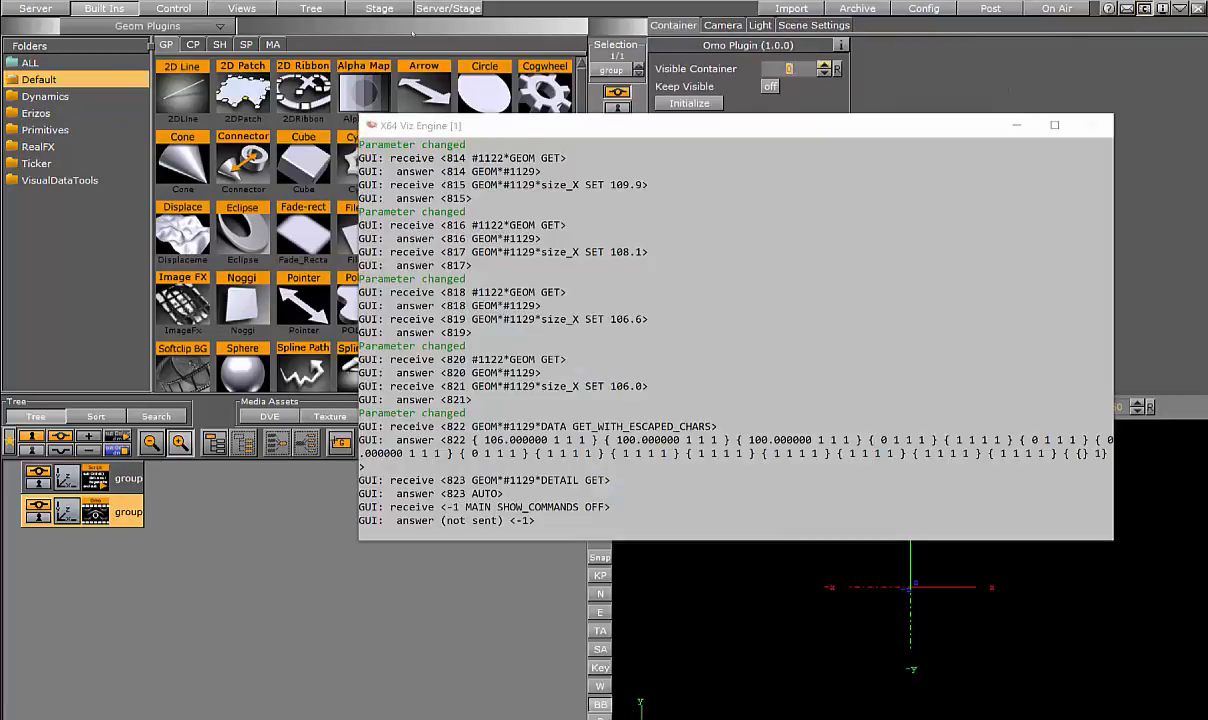
left_click(824, 64)
left_click(494, 457)
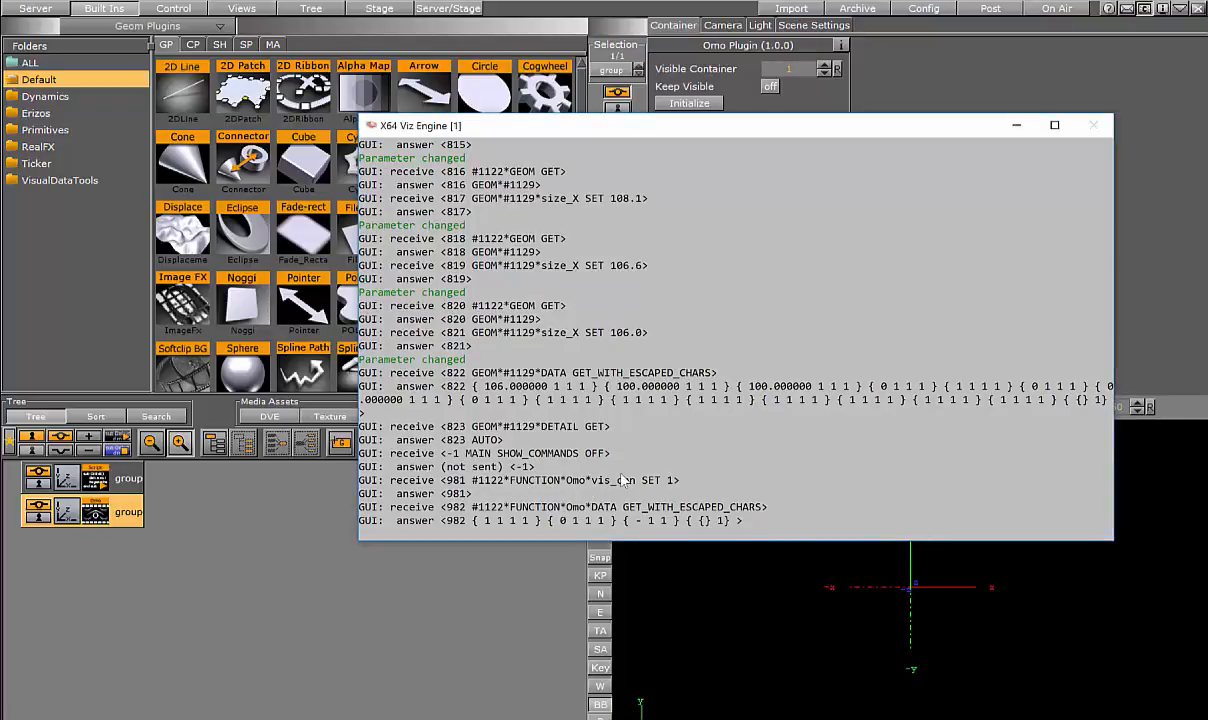
left_click(594, 481)
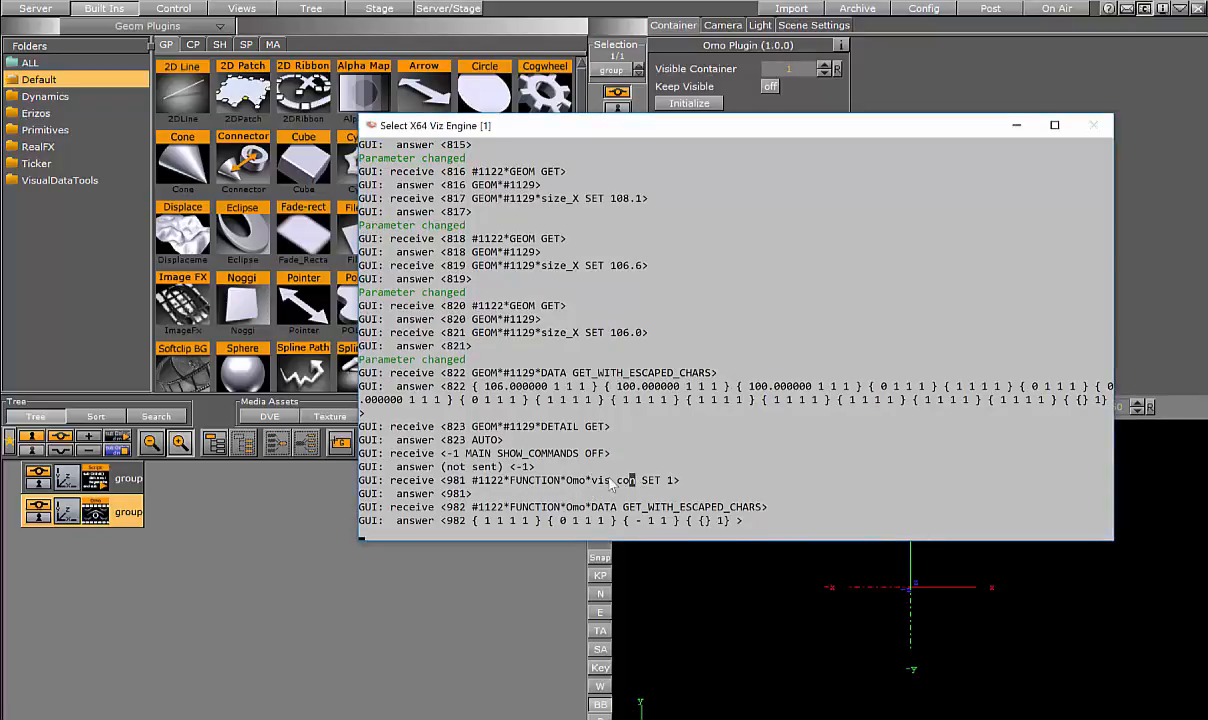
left_click_drag(593, 481, 634, 483)
right_click(634, 483)
Configure the listener script with Plugin Omo, Parameter vis_con, Parameter Type Integer and the group holding Omo as Remote Container.
left_click(100, 478)
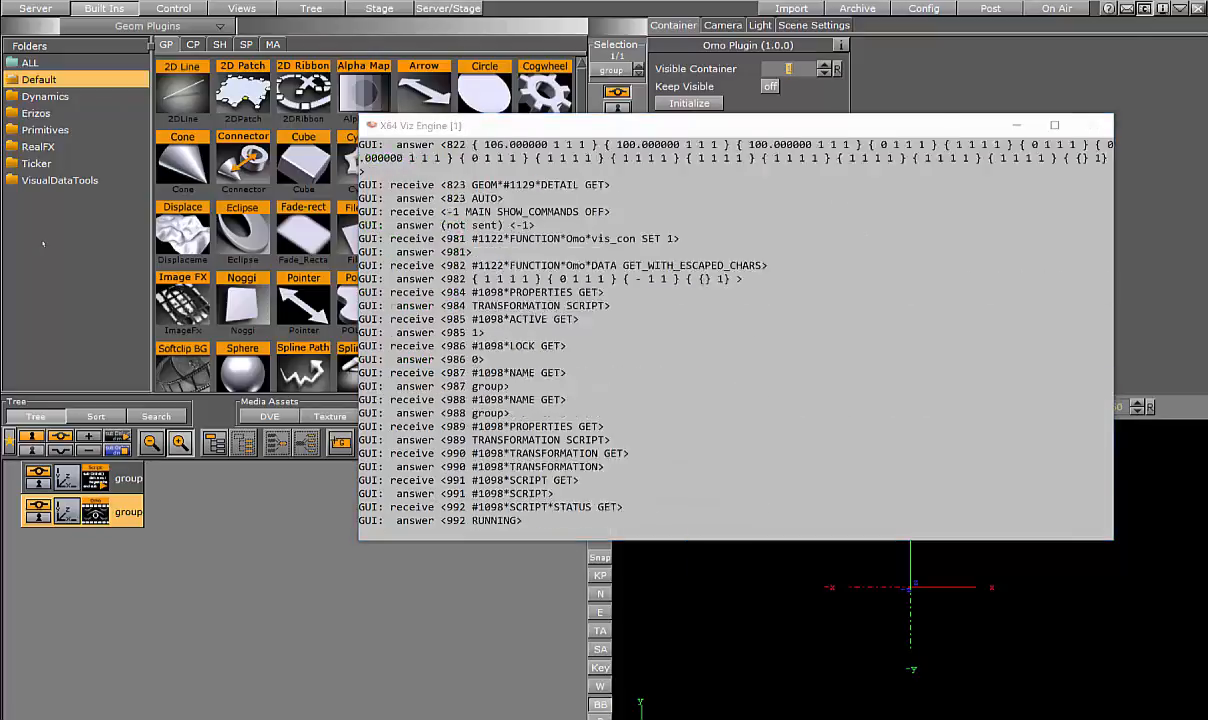
left_click_drag(793, 128, 770, 243)
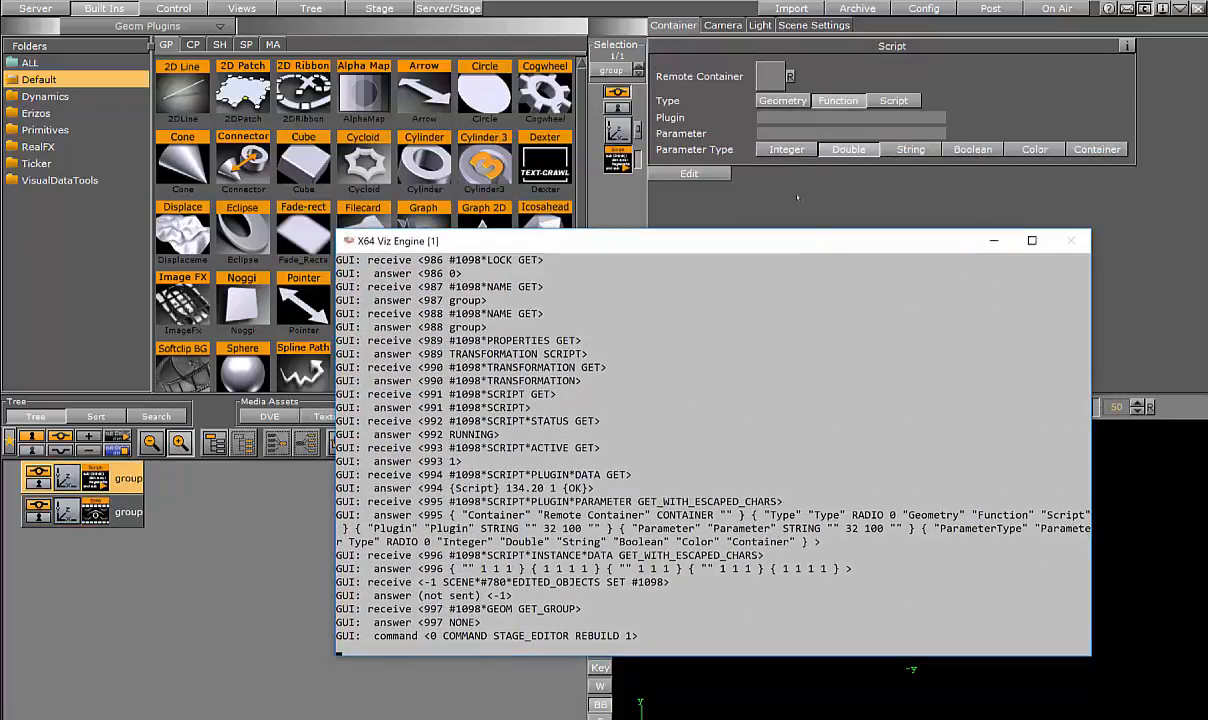
left_click(768, 133)
type("vis_con")
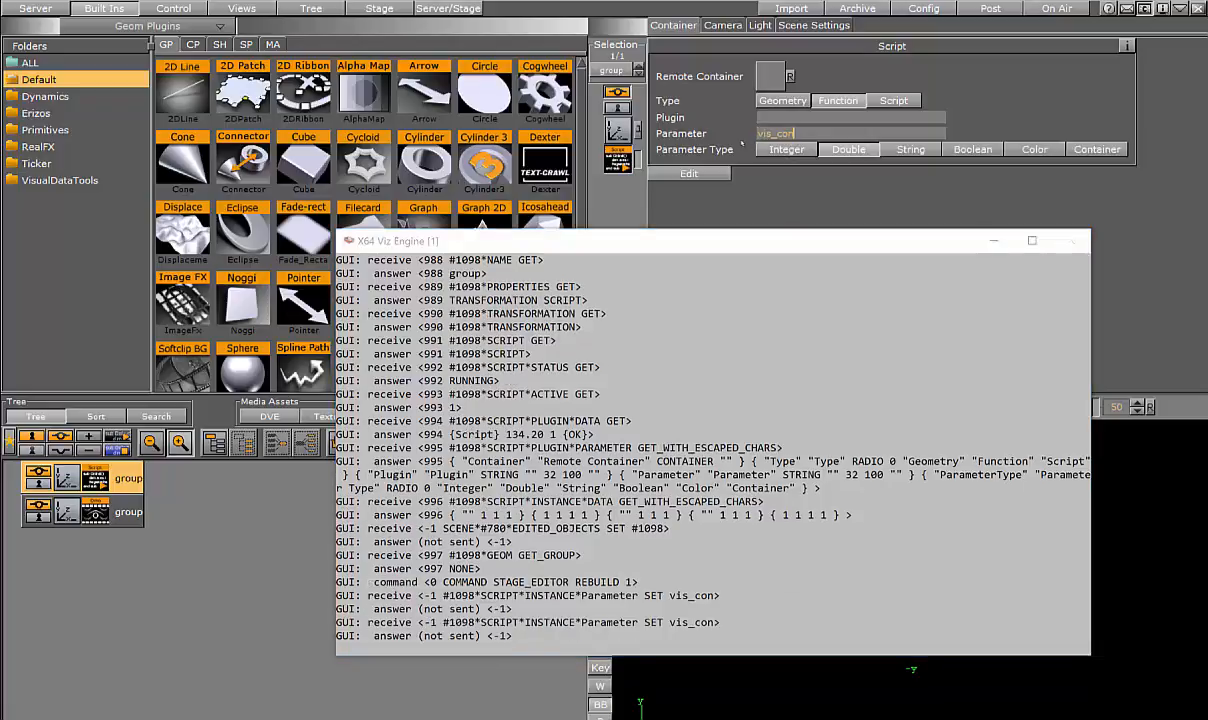
left_click(769, 117)
type("Omo")
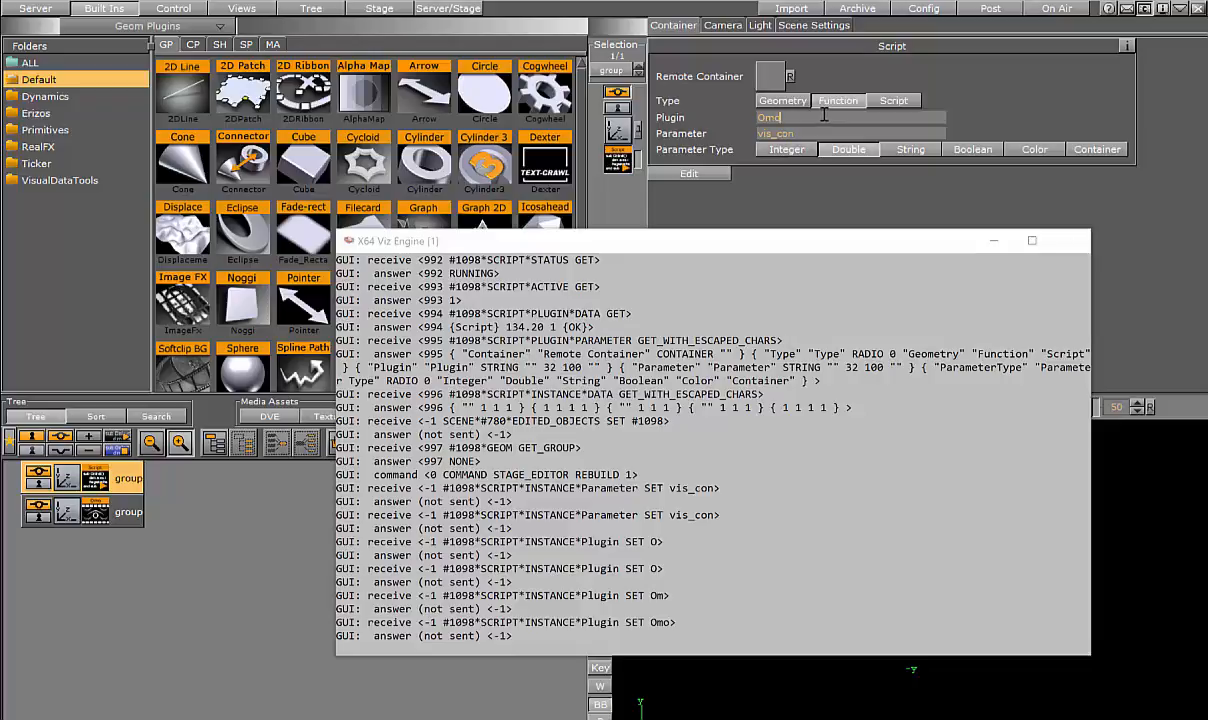
left_click(786, 149)
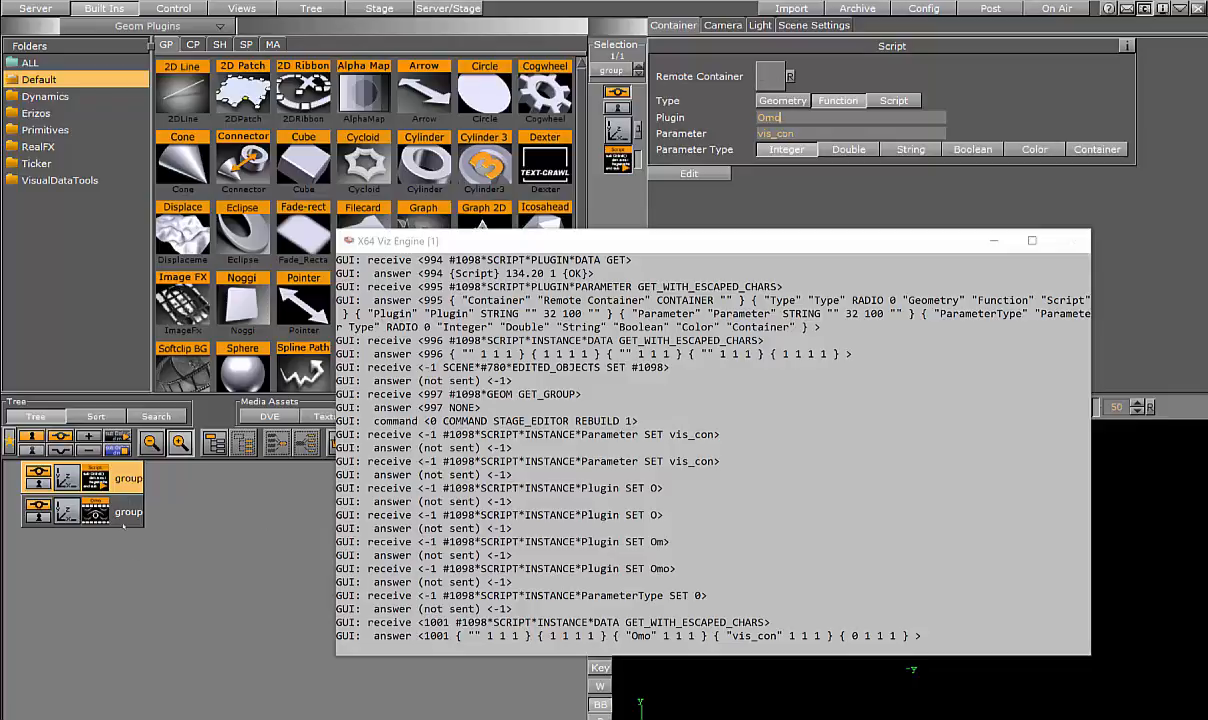
left_click_drag(124, 520, 772, 78)
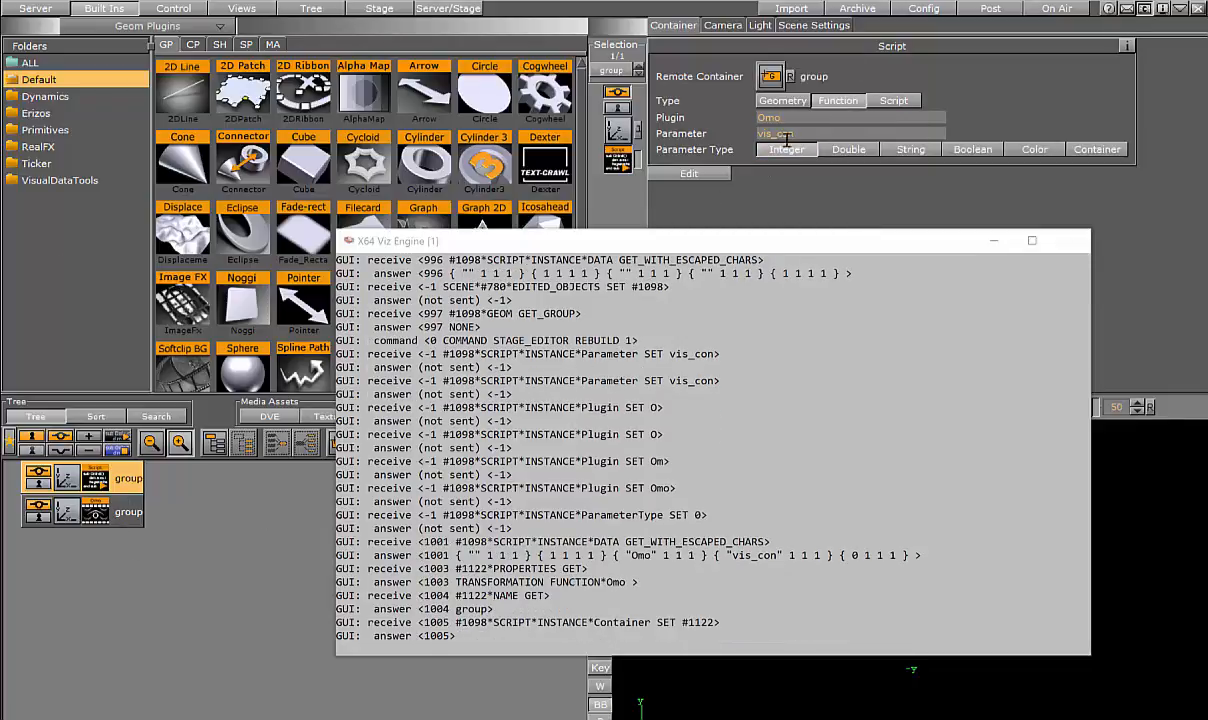
Test the function plugin listener by raising Omo's Visible Container to 3 with the command console shown.
left_click(95, 512)
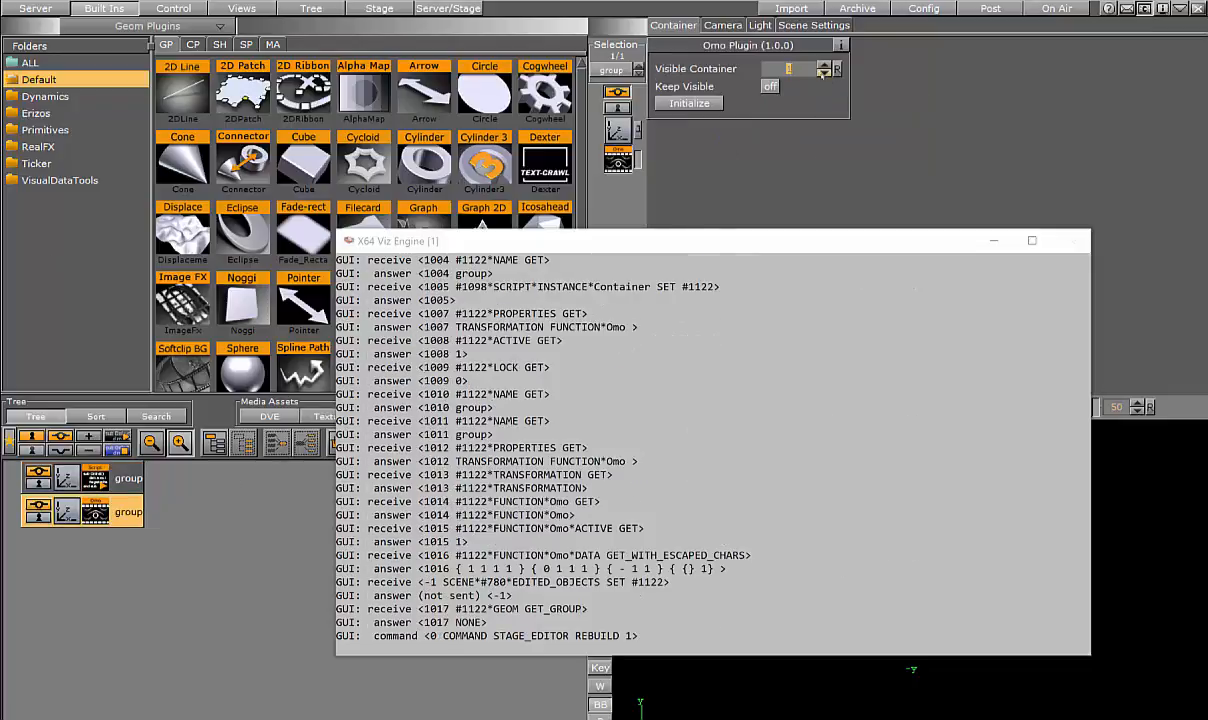
left_click(824, 64)
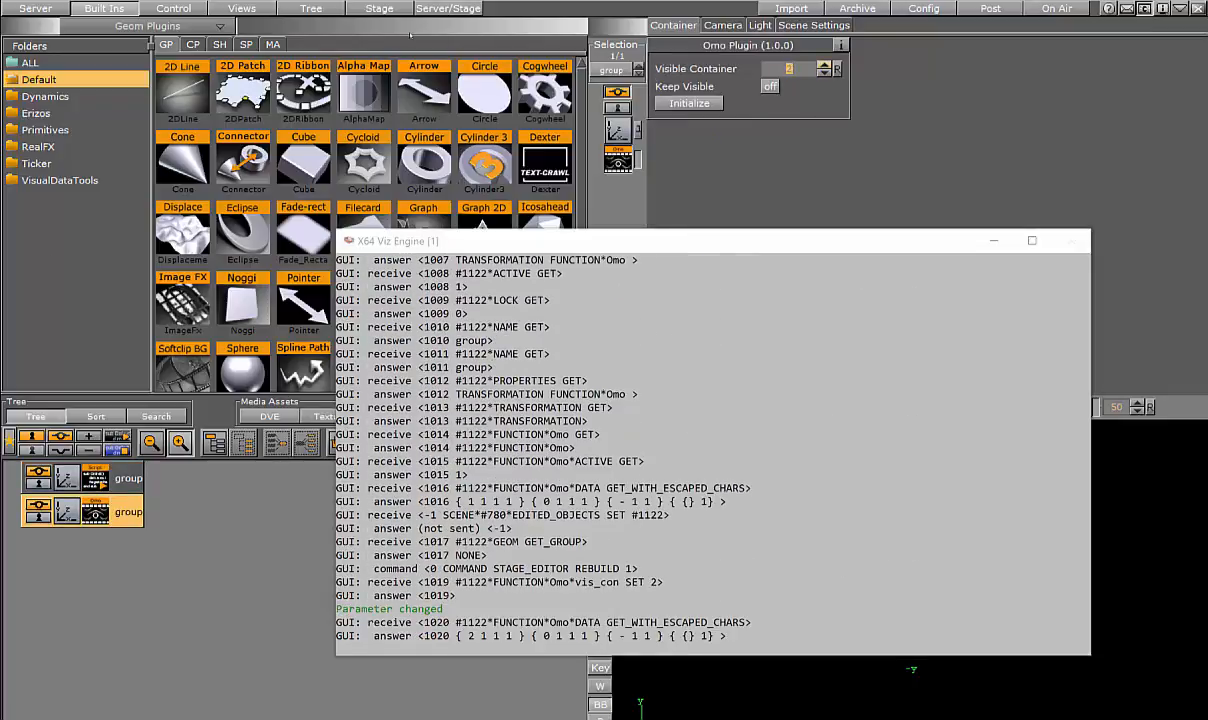
left_click(824, 64)
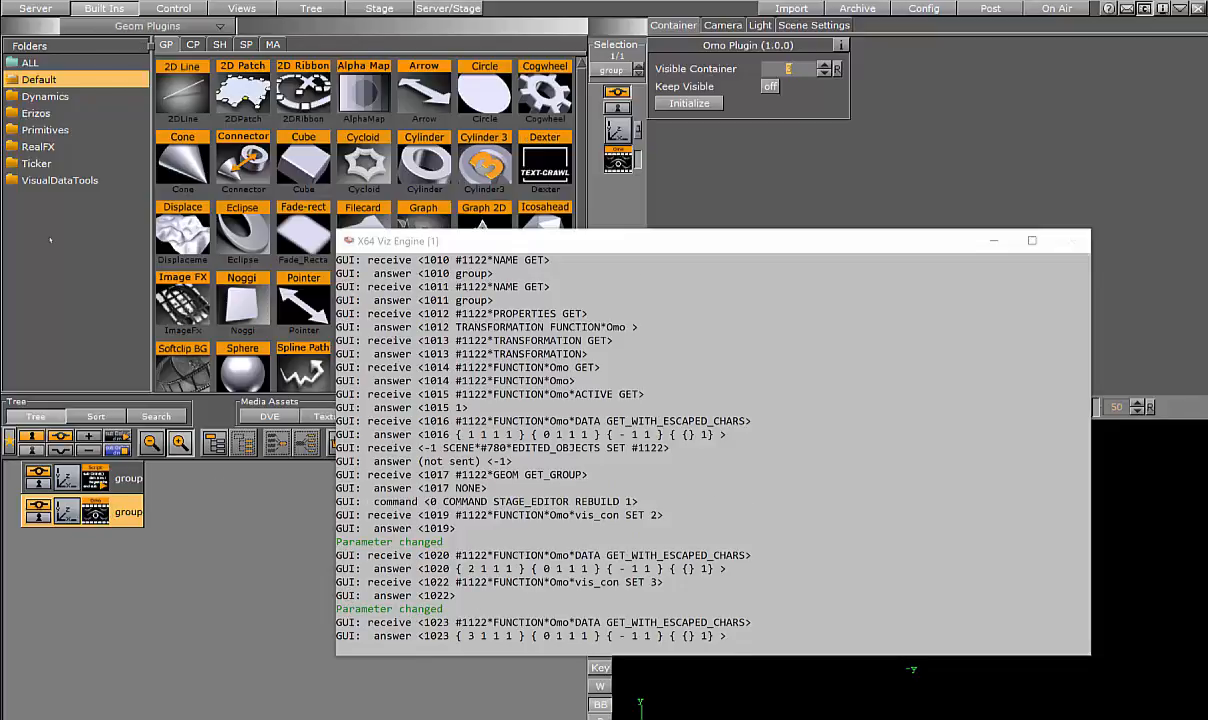
Set the listener script's Type to Script, clear its Parameter, and hide the command console.
left_click(95, 478)
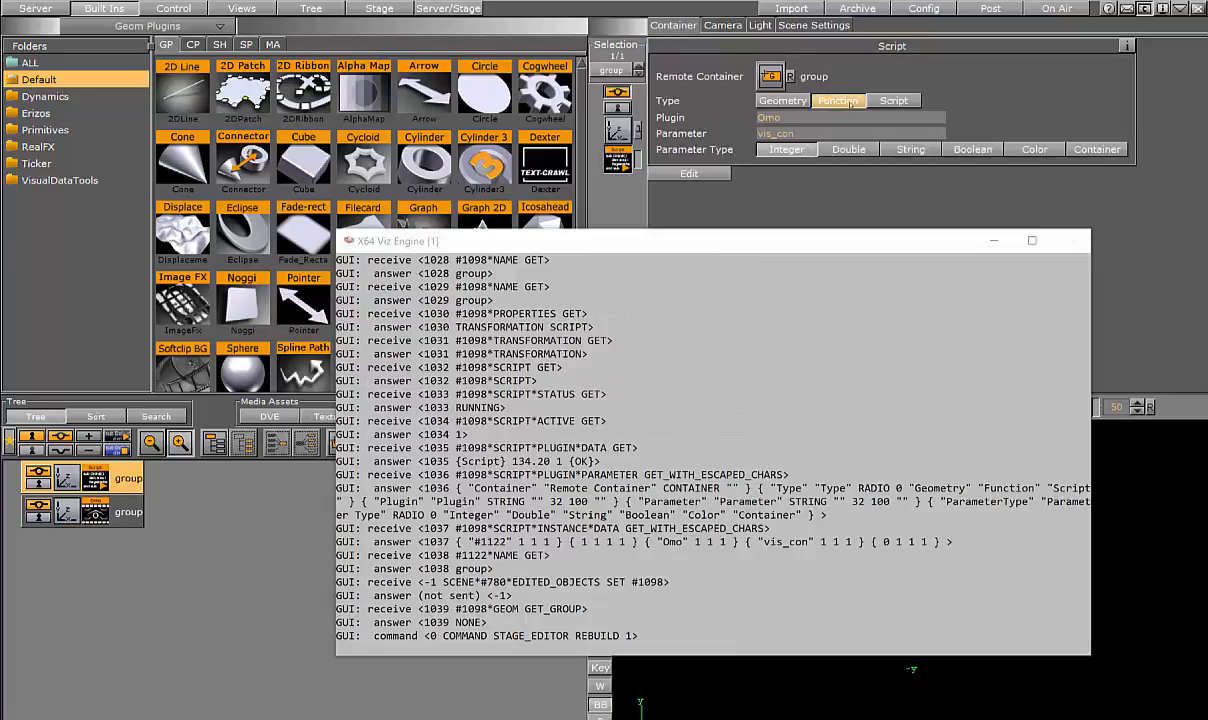
left_click(893, 100)
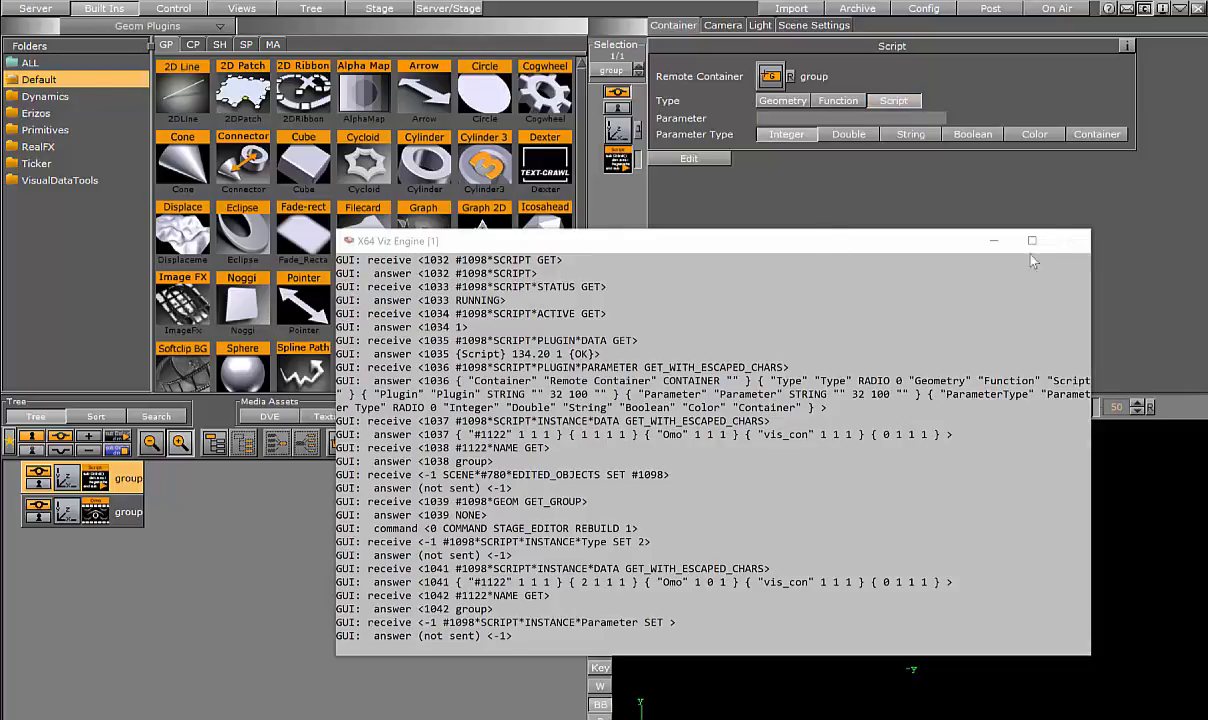
left_click(1144, 8)
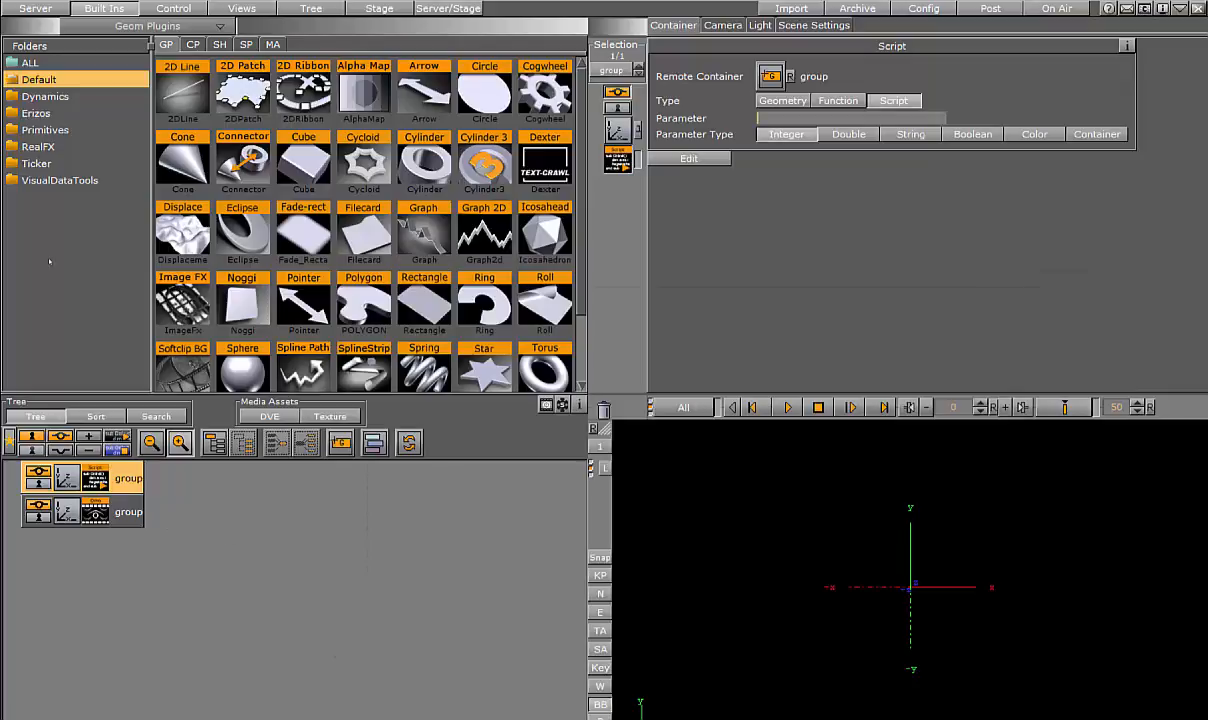
Remove the Omo plugin from the second group and add a Script plugin in its place.
left_click_drag(95, 512, 604, 410)
left_click(8, 442)
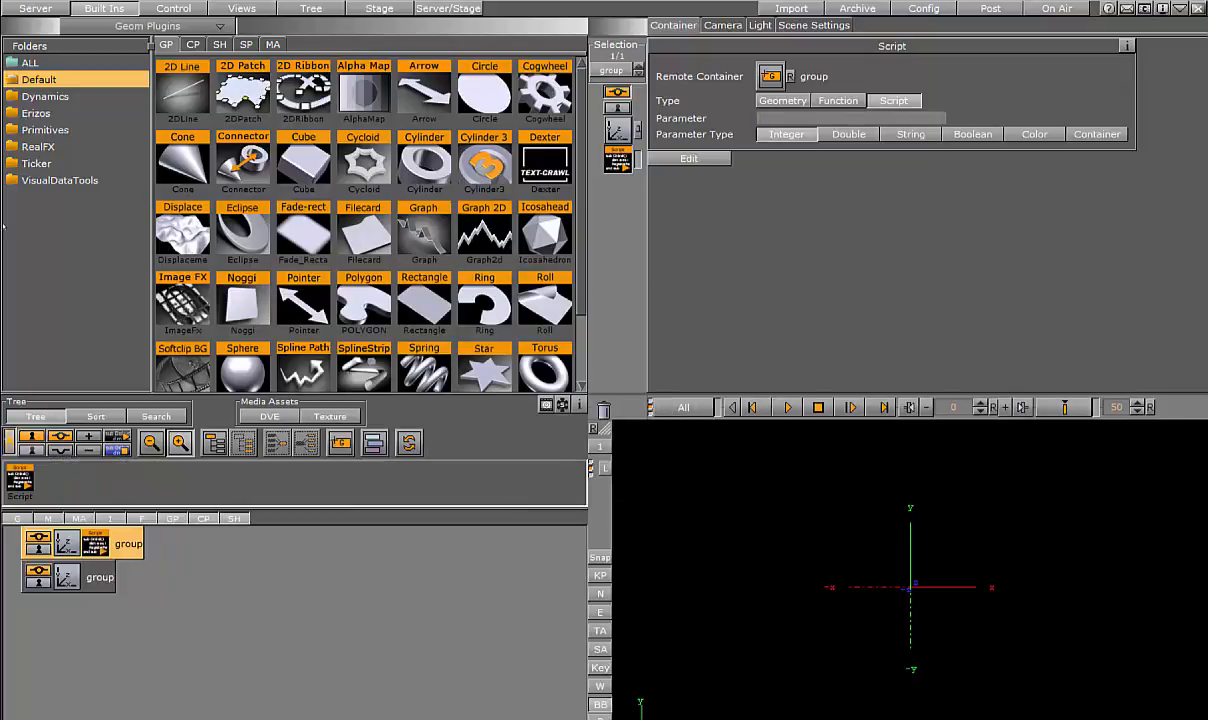
left_click_drag(20, 480, 95, 577)
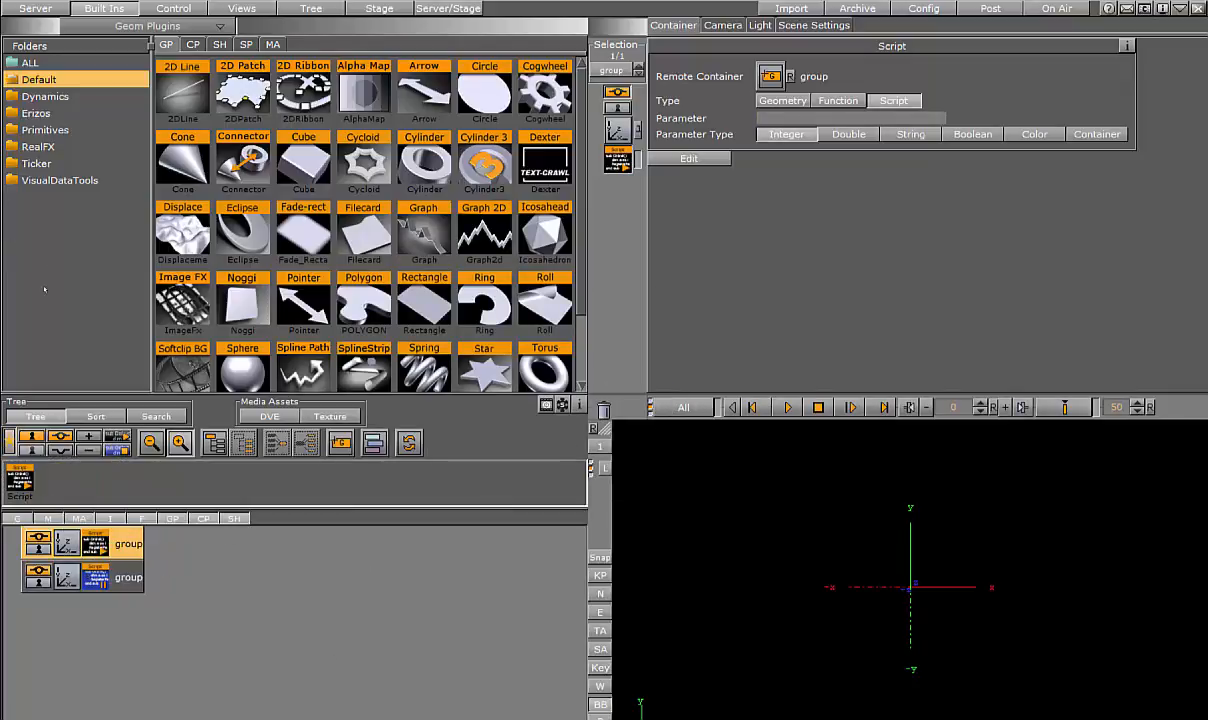
Open the second group's script for editing and insert an empty OnInitParameters event.
left_click(689, 158)
left_click(1172, 386)
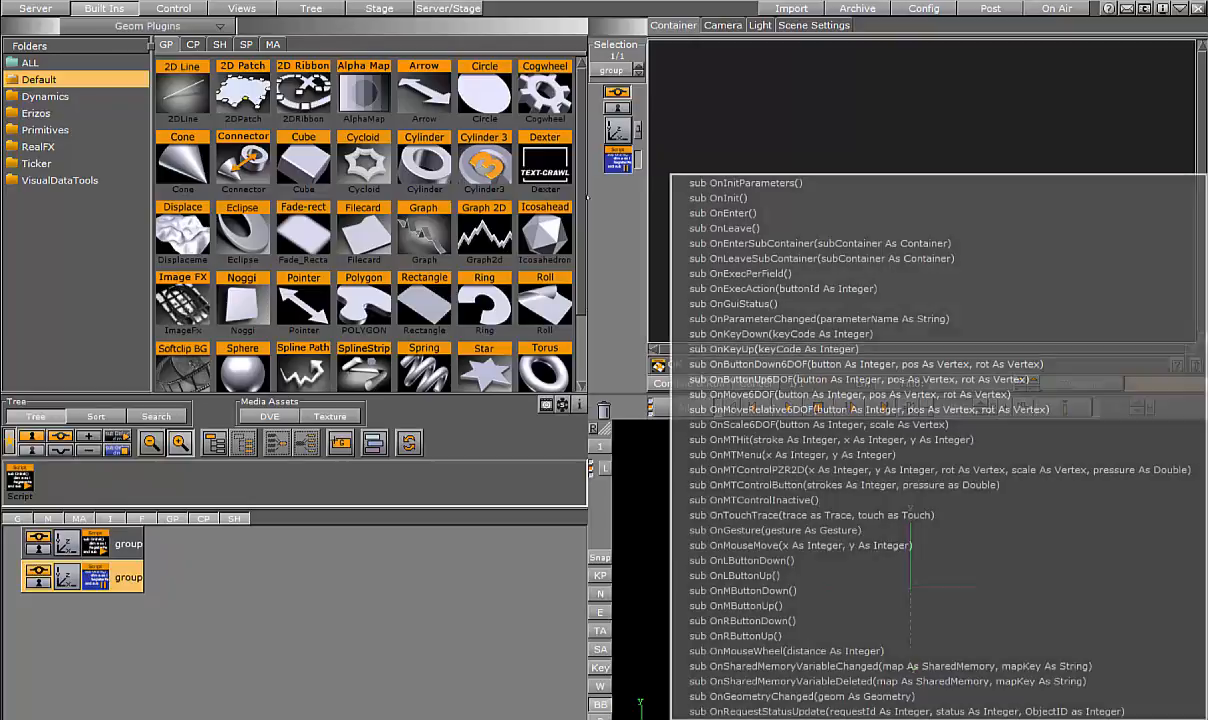
left_click(797, 47)
key("Return")
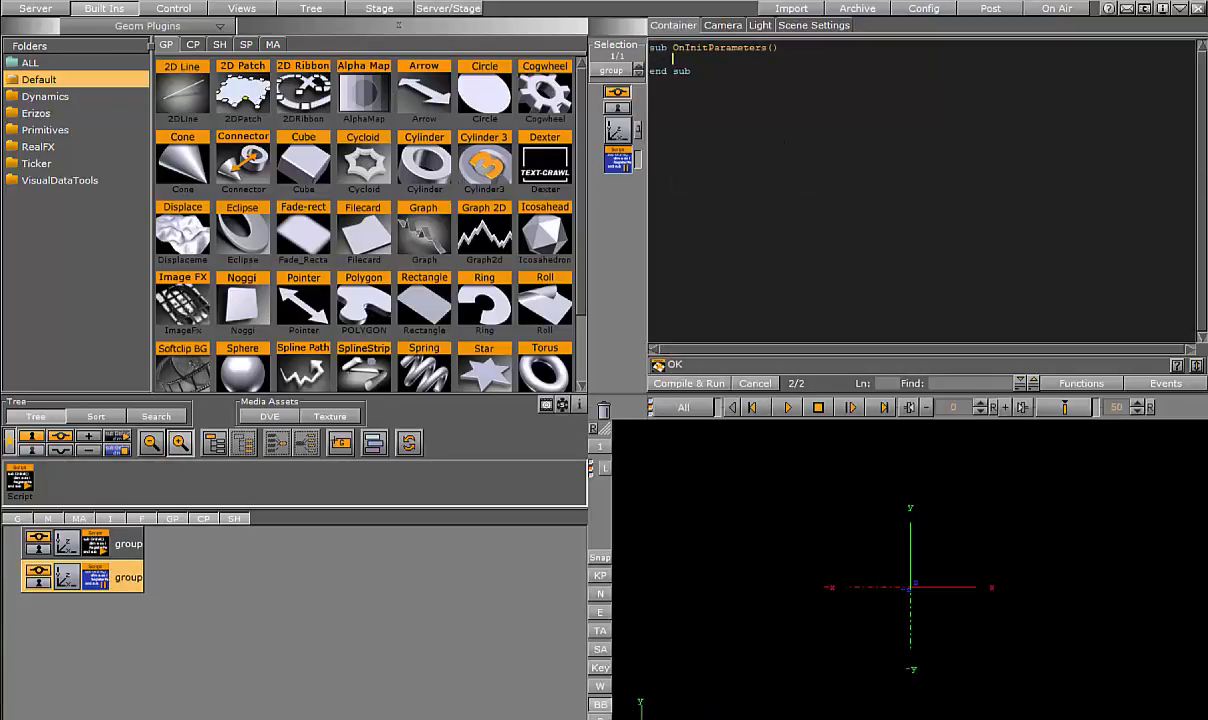
Register a string parameter with RegisterParameterString("value", "Value", "", 50, 100, "") inside OnInitParameters, then compile and run the script.
type("Regist")
key("BackSpace")
key("BackSpace")
type("isterString")
key("BackSpace")
key("BackSpace")
key("BackSpace")
key("BackSpace")
key("BackSpace")
key("BackSpace")
type("ParameterString(")
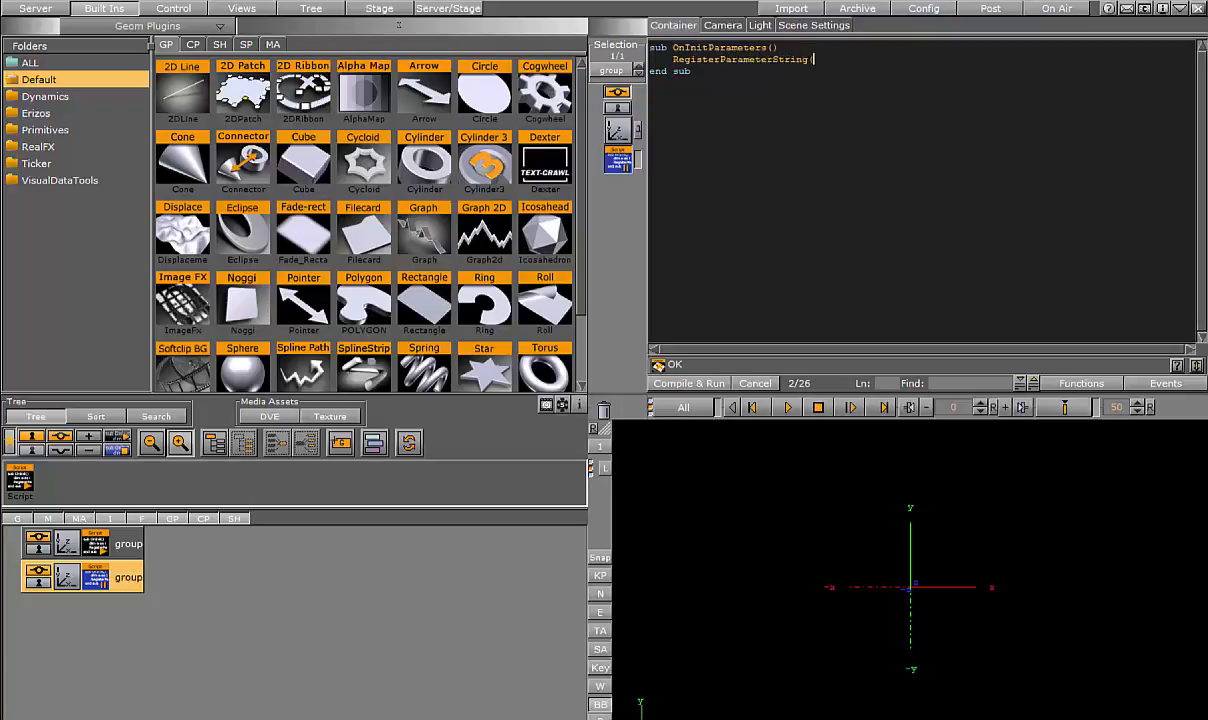
type("\"value\", \"Value\", \"\", 50, 100, \"\")")
left_click(700, 383)
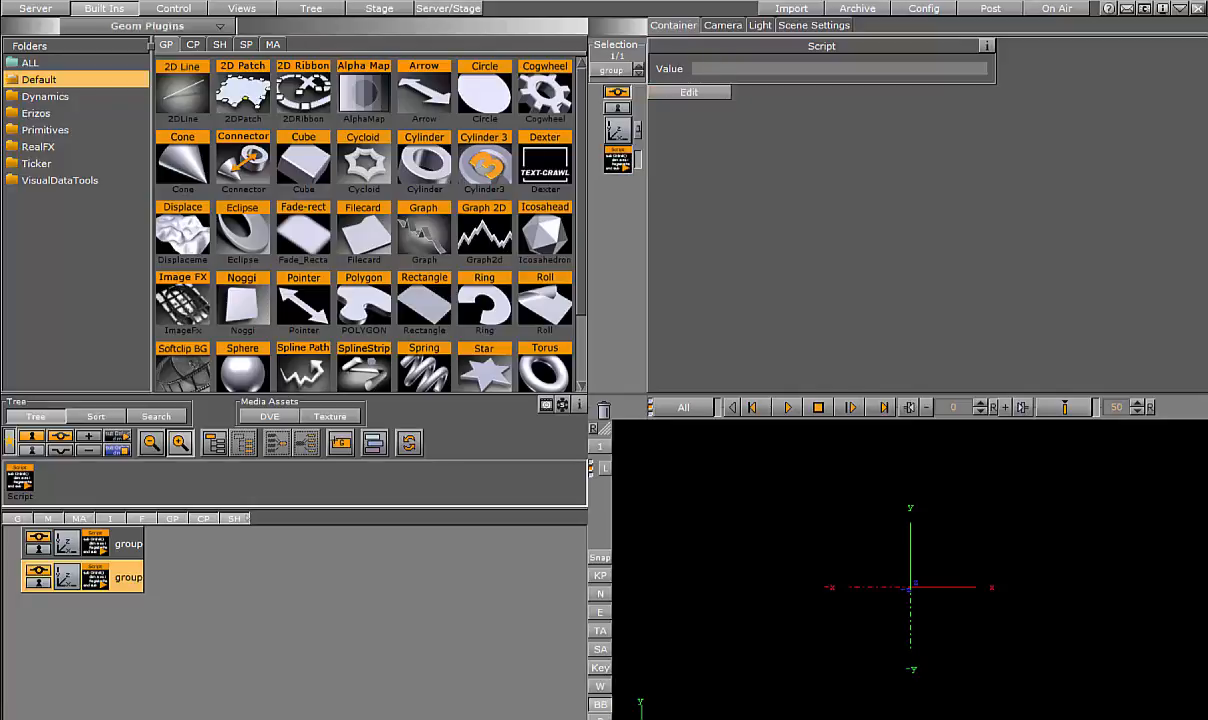
Set the listener script's Parameter to value and its Parameter Type to String.
left_click(100, 545)
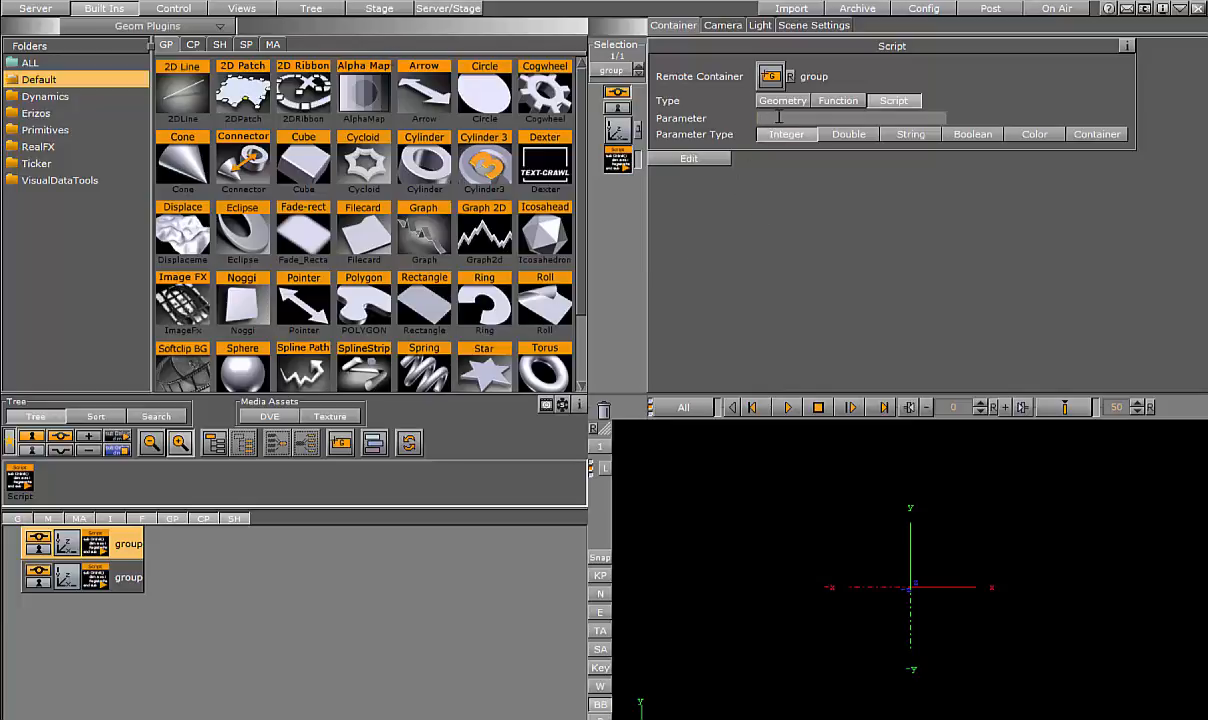
type("value")
left_click(910, 134)
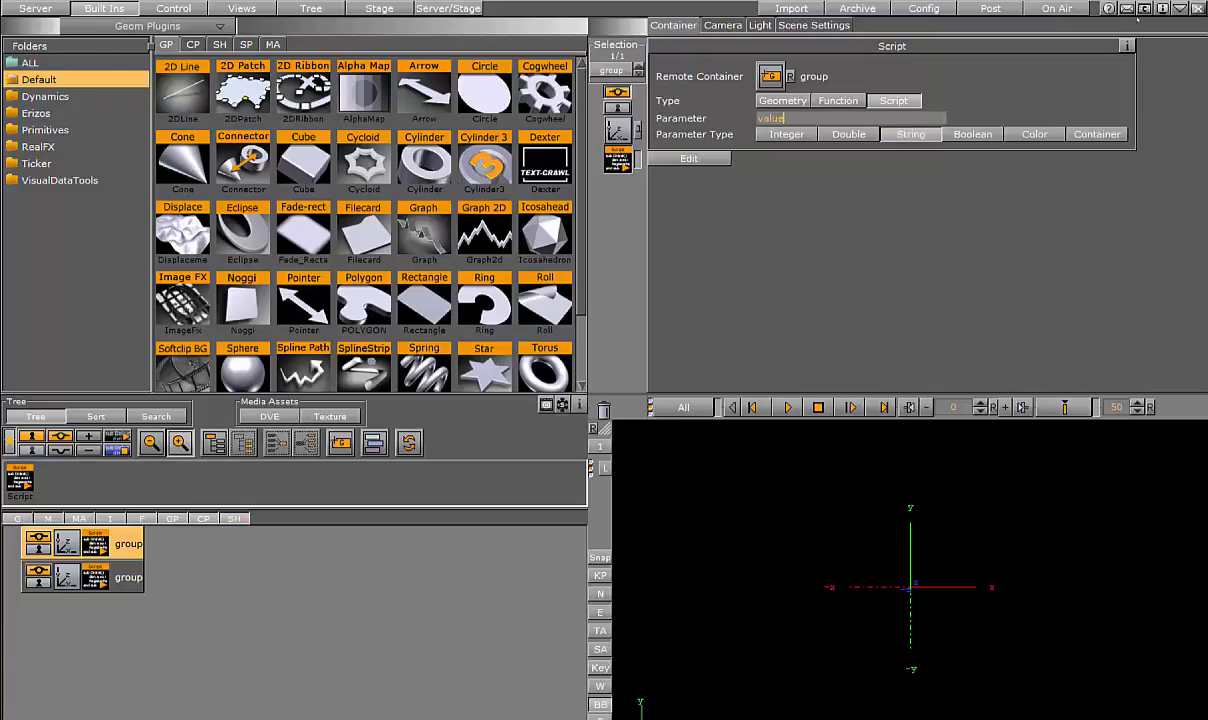
Test the script listener with the command console shown by entering dkjdf as the second group's script Value.
left_click(1142, 10)
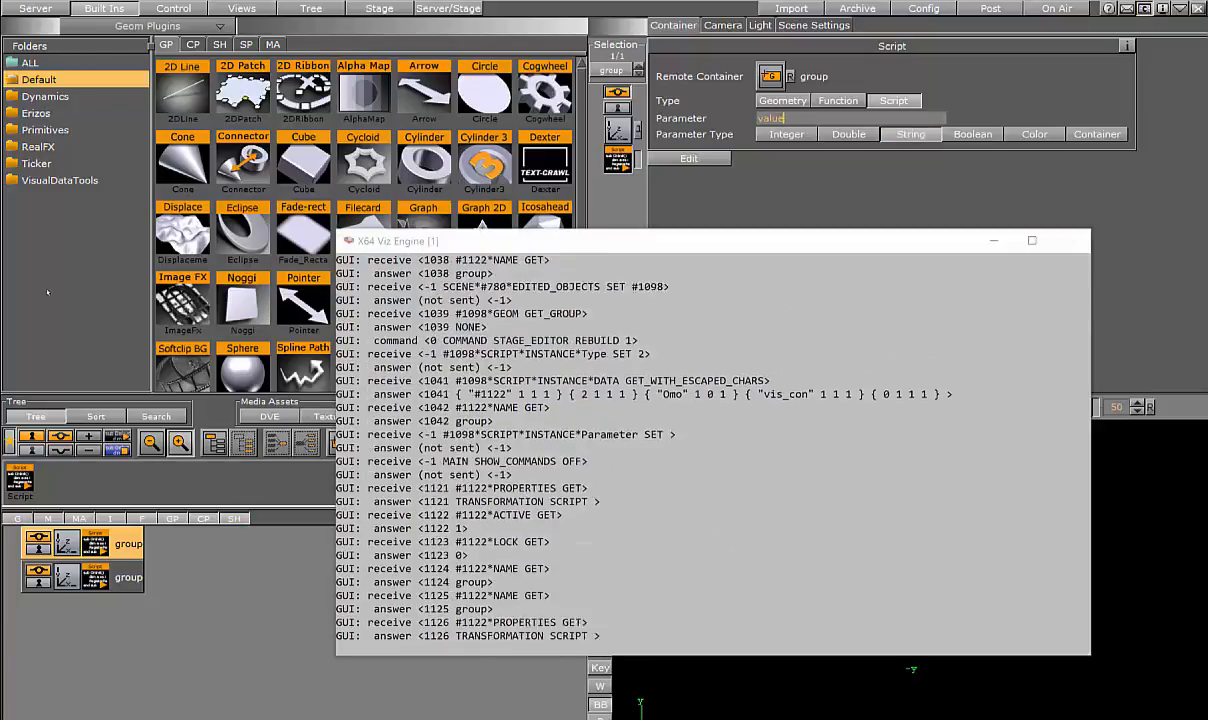
left_click(95, 577)
left_click(788, 70)
type("dk")
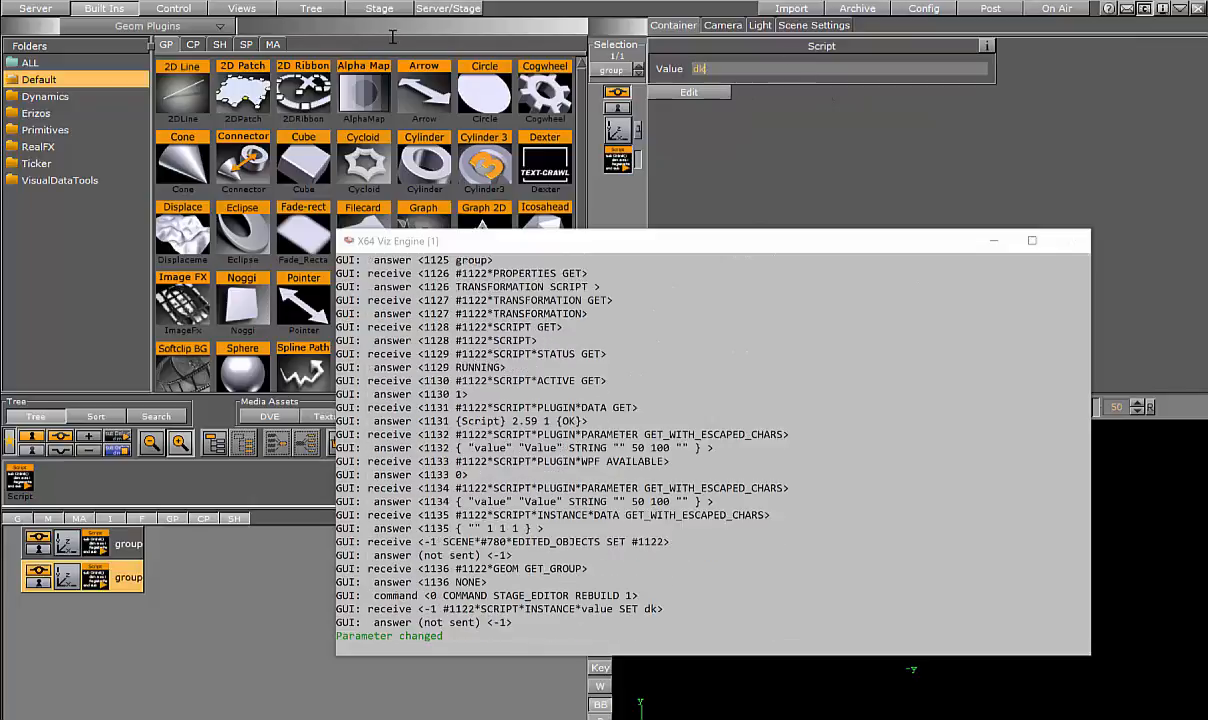
type("jdf")
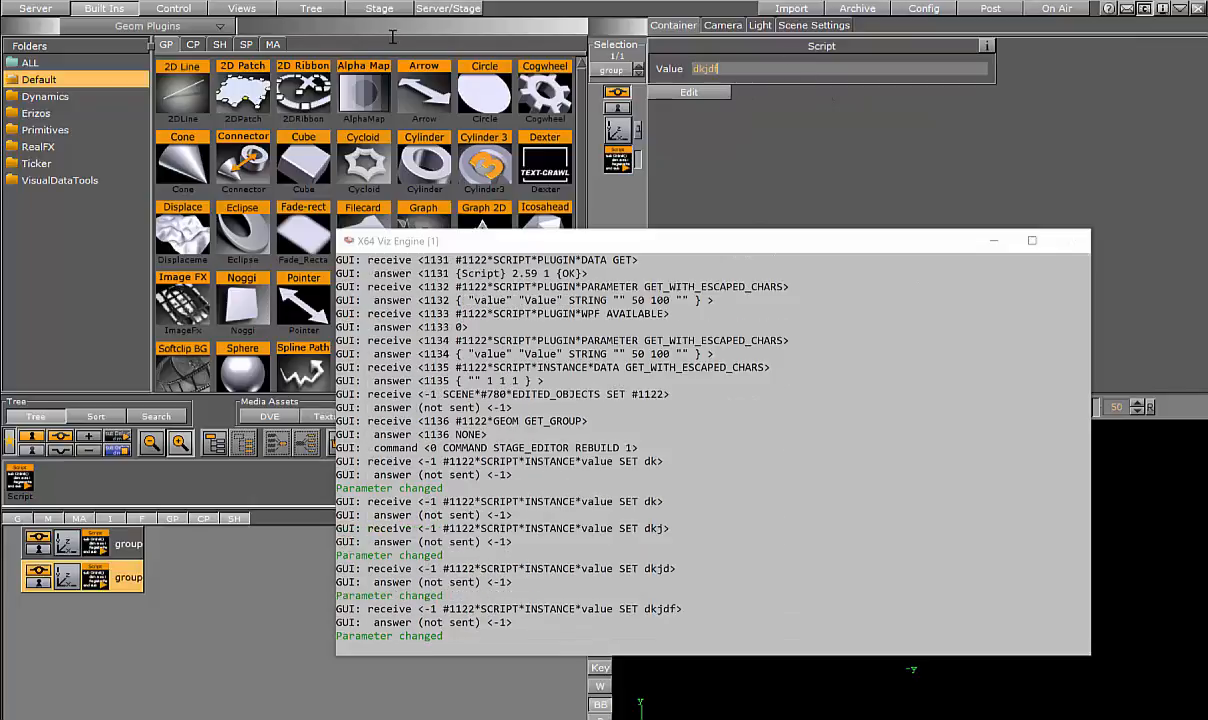